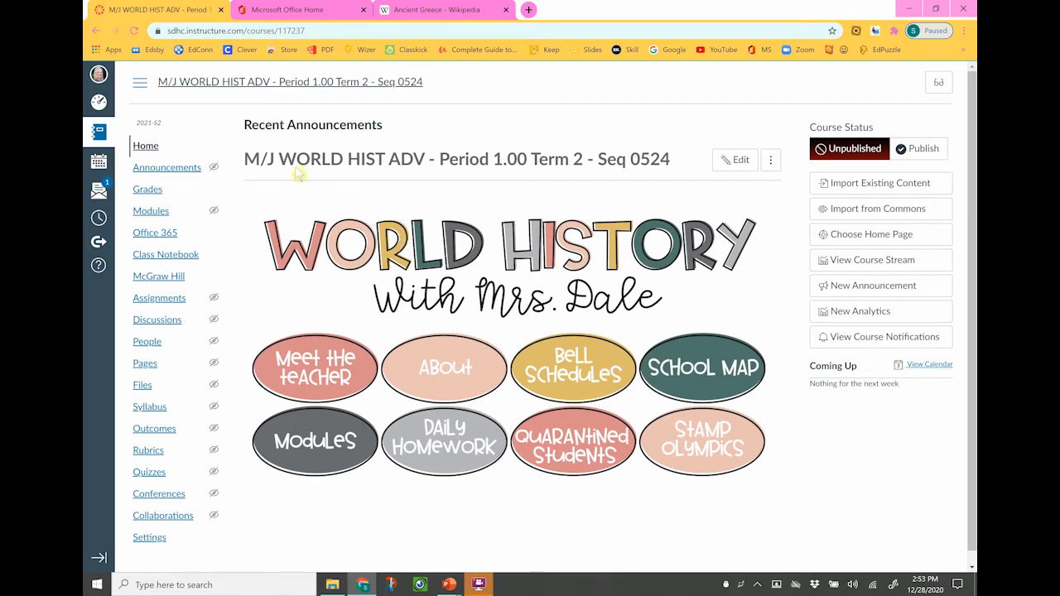
# - Create a new quiz in the course using the New Quizzes engine
pyautogui.click(152, 471)
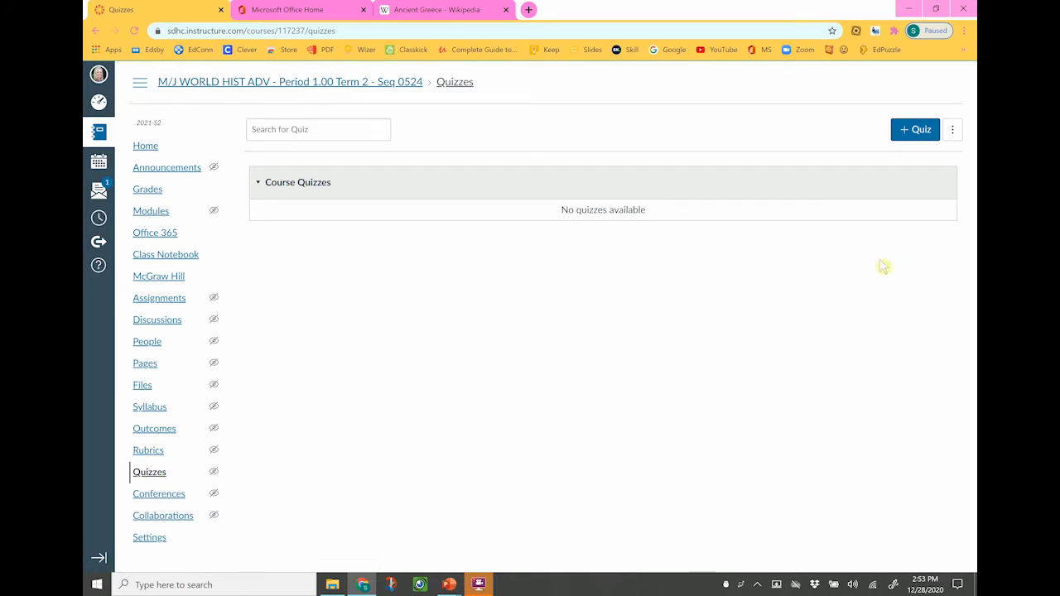
pyautogui.click(907, 136)
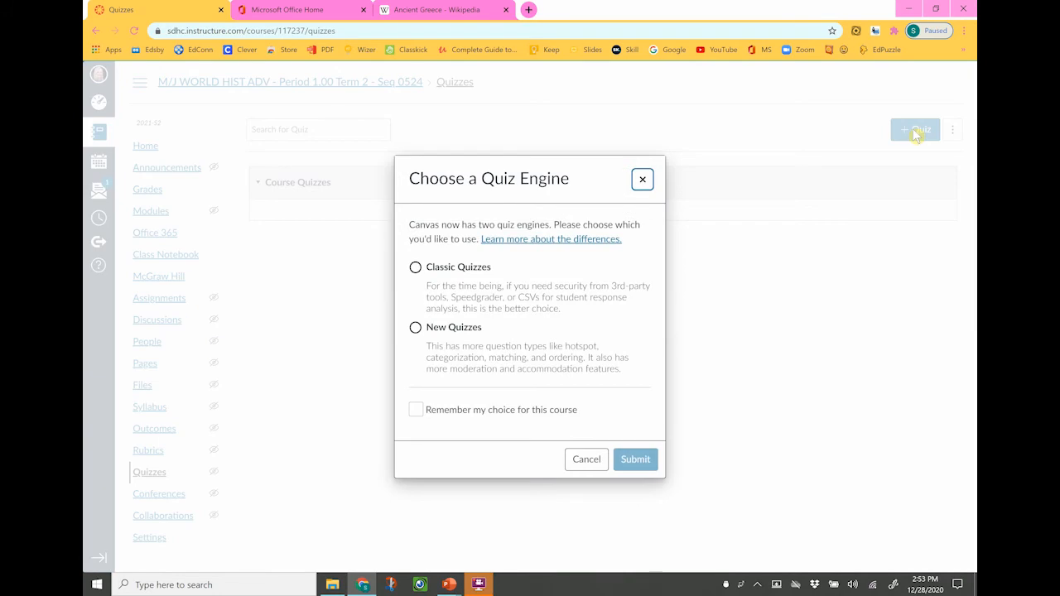
pyautogui.click(416, 329)
pyautogui.click(636, 460)
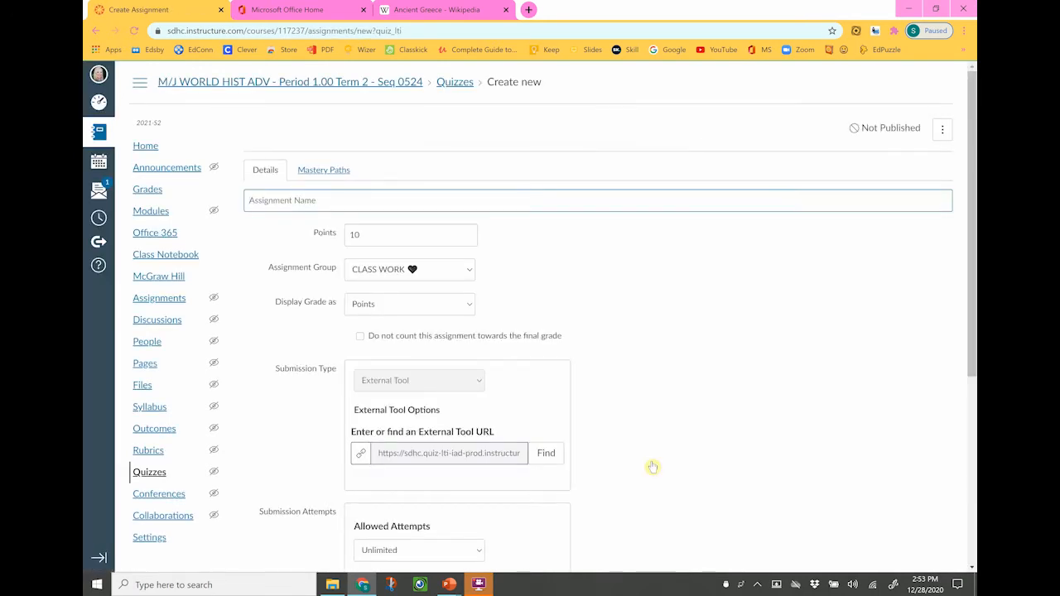
# - Name the quiz assignment "Course Guide Top 5 Activity"
pyautogui.click(334, 207)
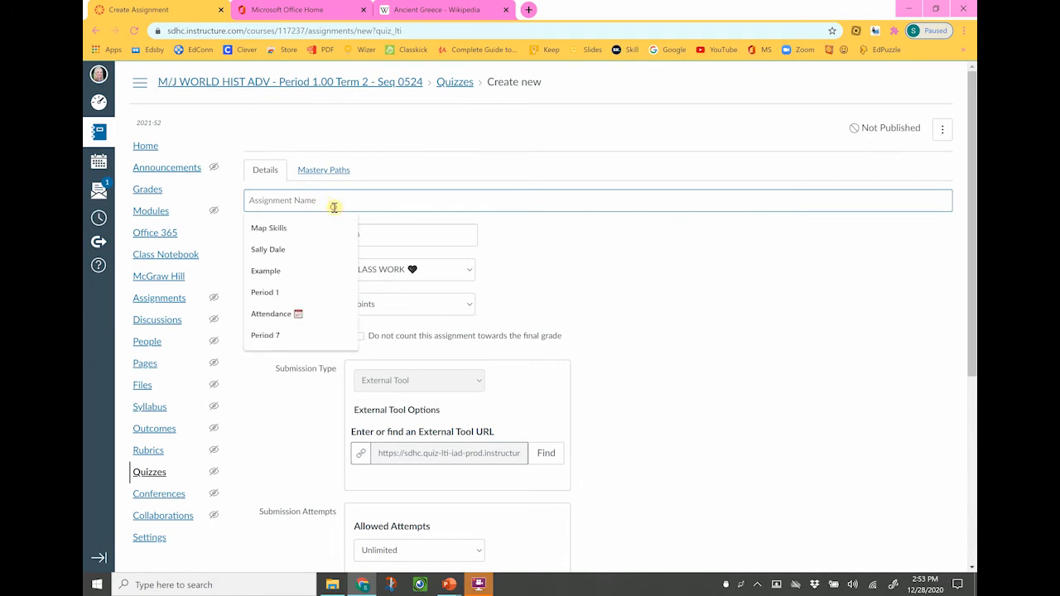
pyautogui.write('Cour')
pyautogui.press('Down')
pyautogui.press('Down')
pyautogui.press('Return')
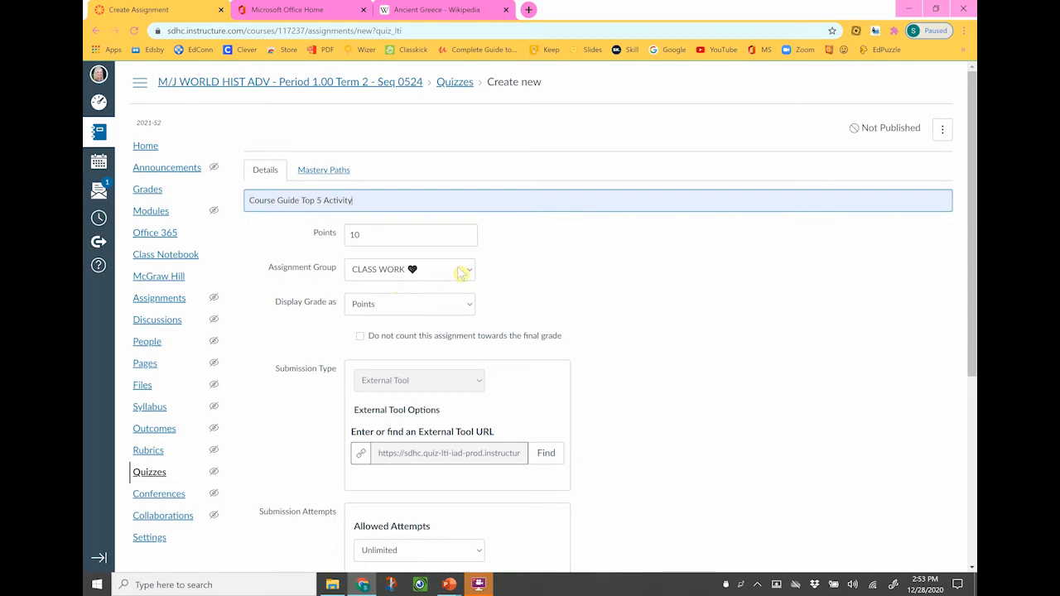
# - Assign the quiz to the CLASS WORK assignment group and proceed to building it
pyautogui.click(461, 270)
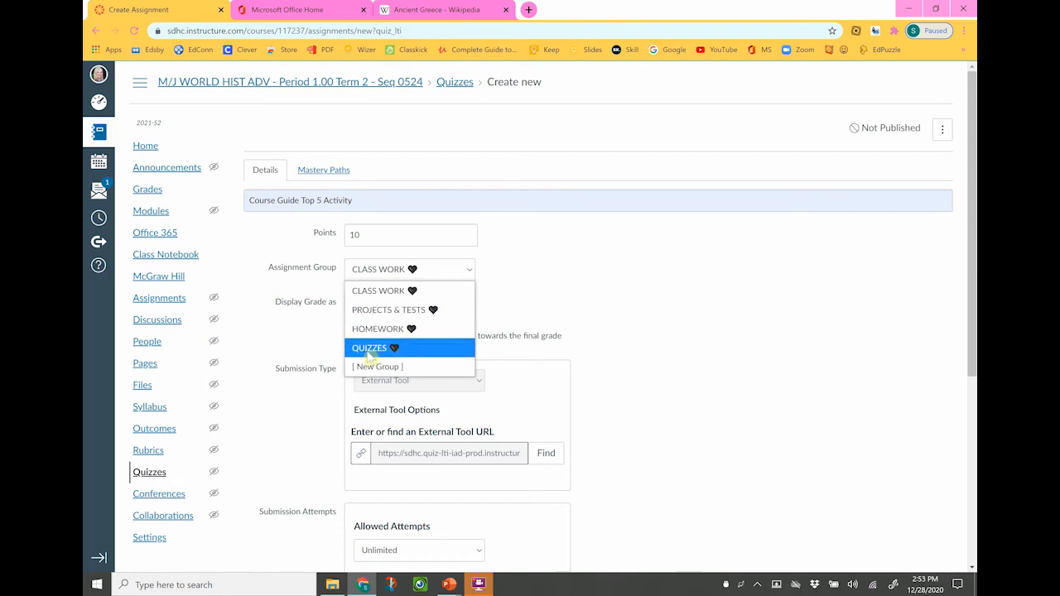
pyautogui.click(382, 298)
pyautogui.scroll(-5, 638, 504)
pyautogui.click(925, 530)
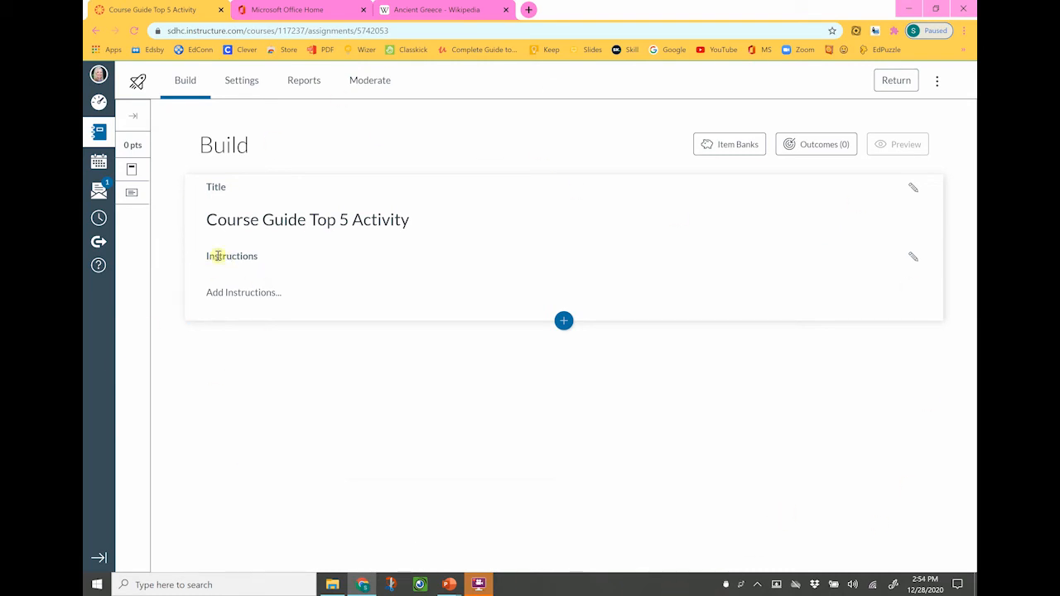
# - Add the quiz instructions "Read the course guide on the left side of the page. Use this to help you complete the activity on the right side of the page."
pyautogui.click(229, 297)
pyautogui.write('Read the course guide on the left side of the page. Use this to help you complete the activity on the right side of the page.')
pyautogui.click(902, 436)
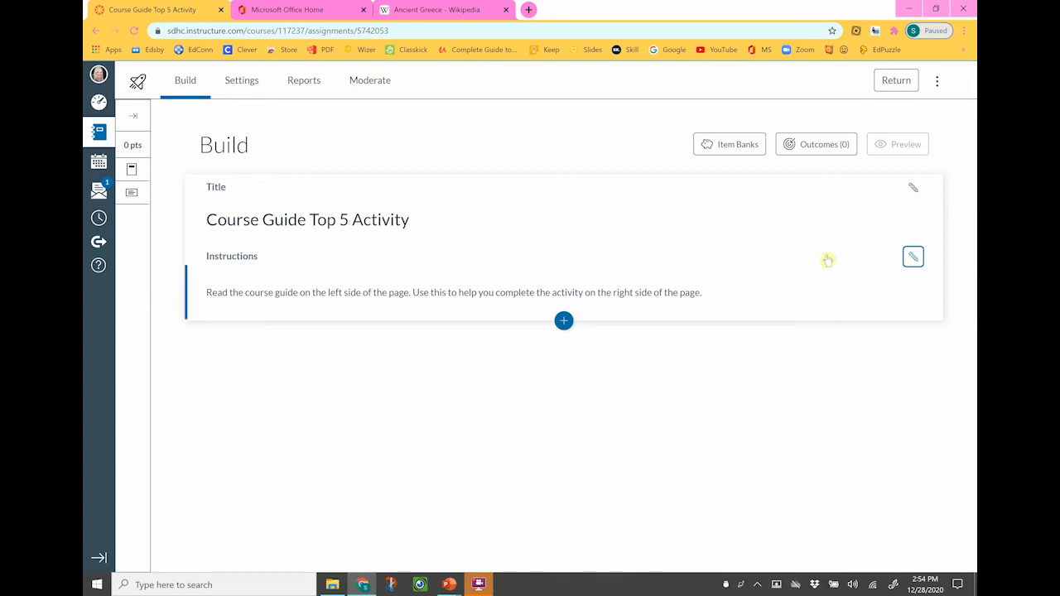
# - Review the available item banks and return to the quiz builder
pyautogui.click(711, 146)
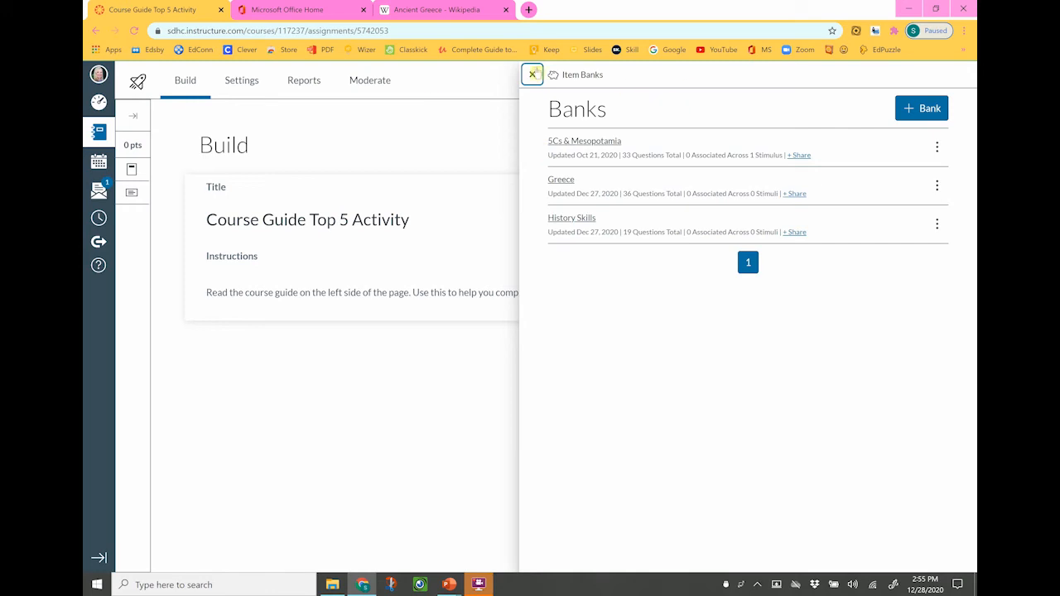
pyautogui.click(532, 75)
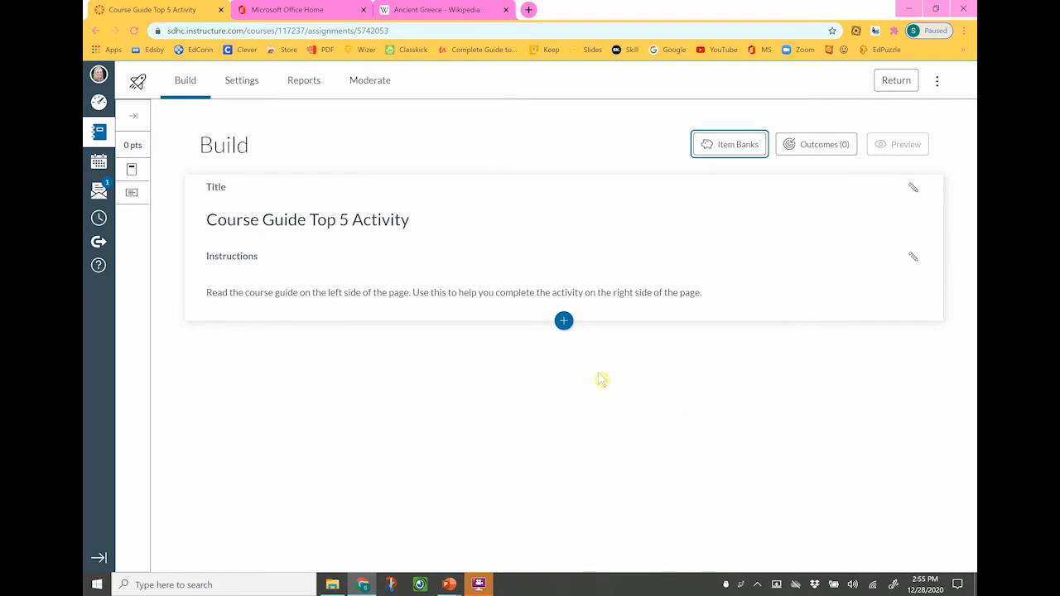
# - Insert a stimulus below the quiz instructions and title it "Course Guide"
pyautogui.click(563, 321)
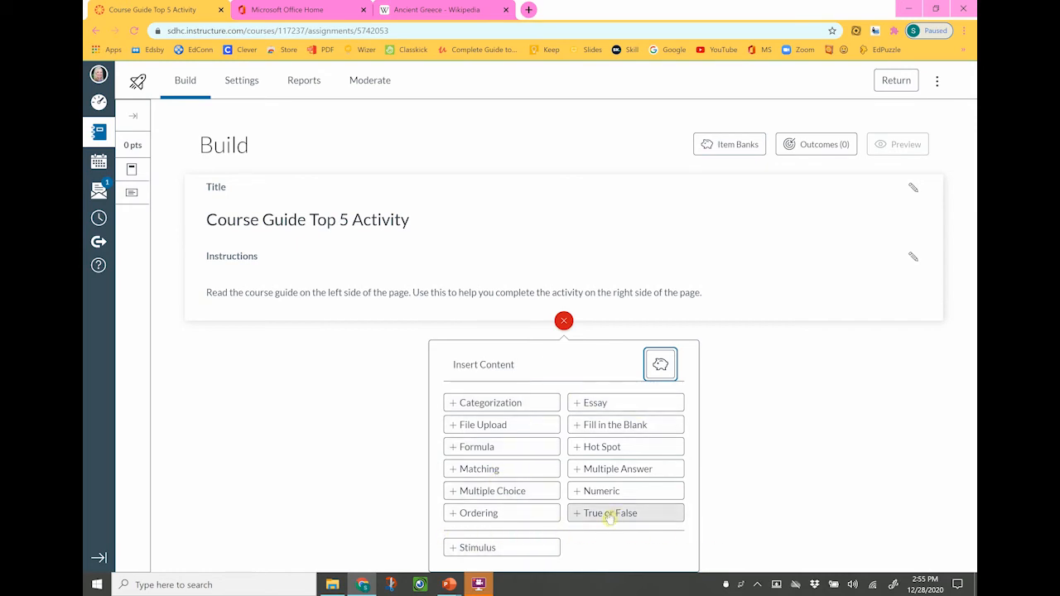
pyautogui.click(473, 550)
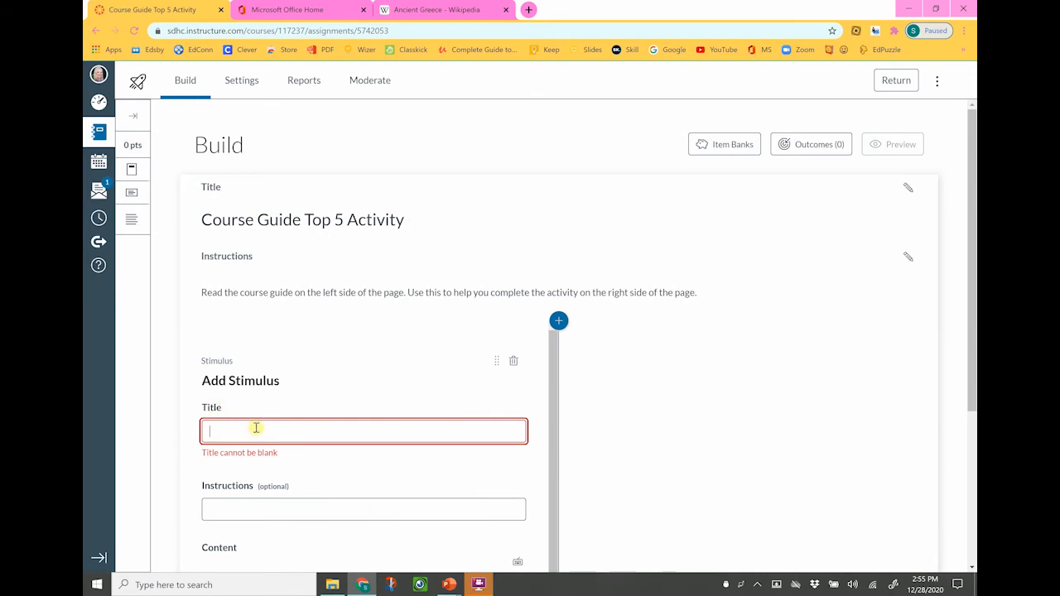
pyautogui.write('Course Guide')
pyautogui.scroll(-2, 298, 473)
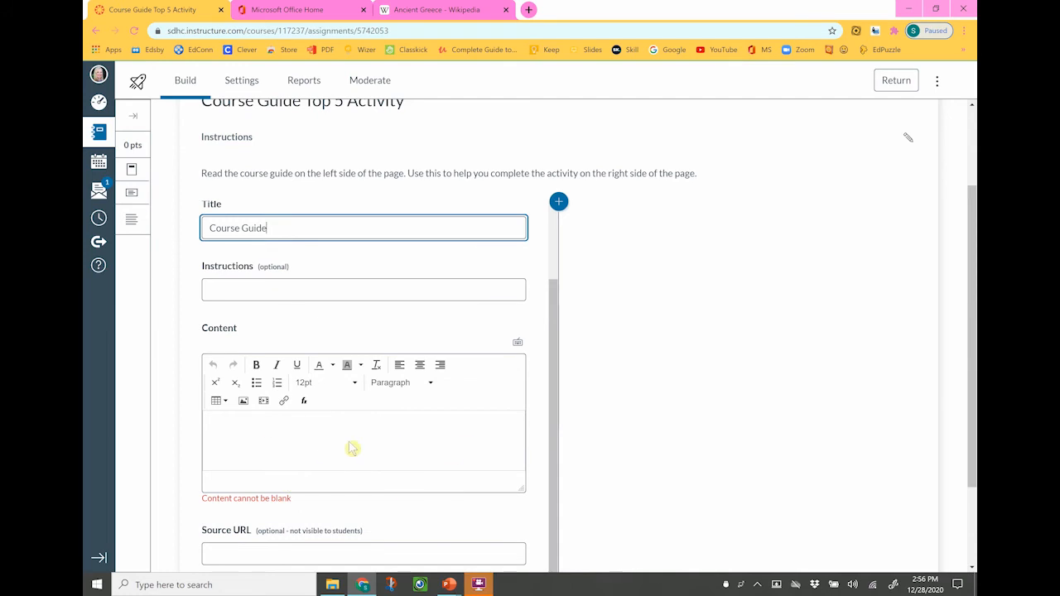
# - Switch to PowerPoint and look over the first slide of the Course Guide presentation
pyautogui.click(451, 587)
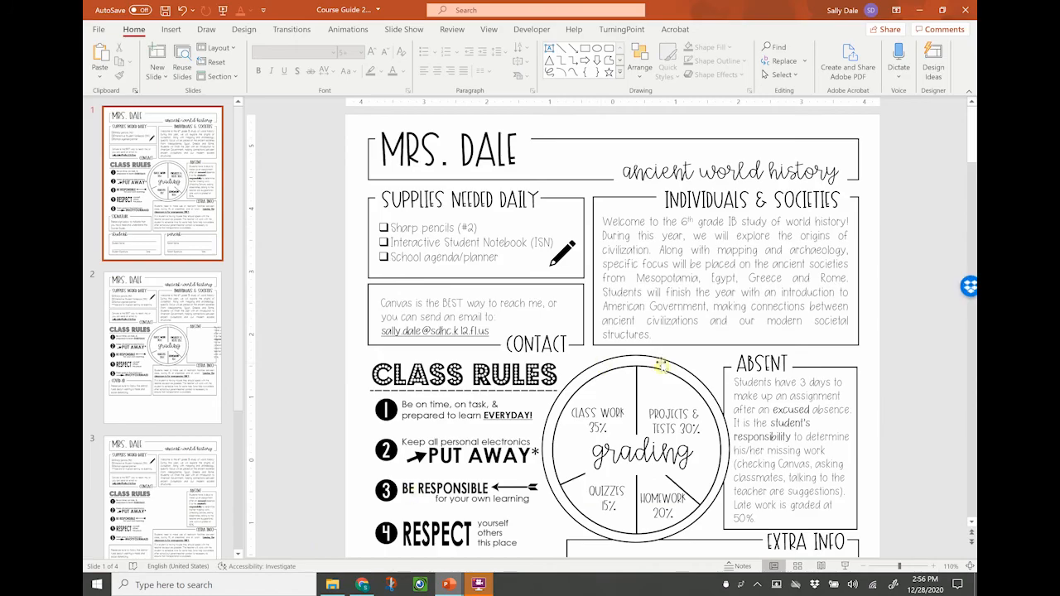
pyautogui.scroll(-3, 572, 464)
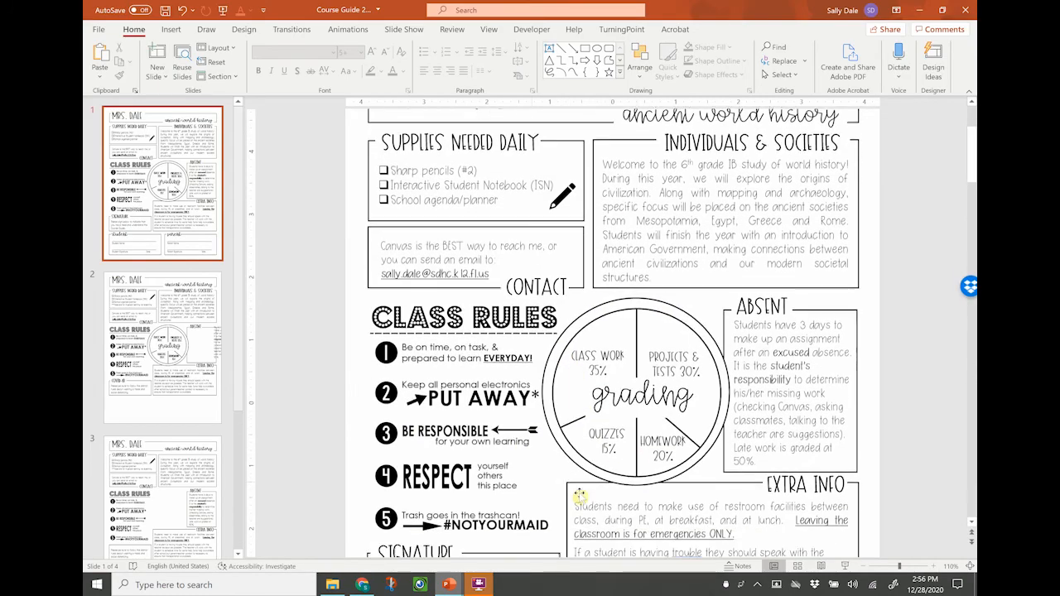
pyautogui.scroll(-1, 551, 464)
pyautogui.scroll(3, 572, 331)
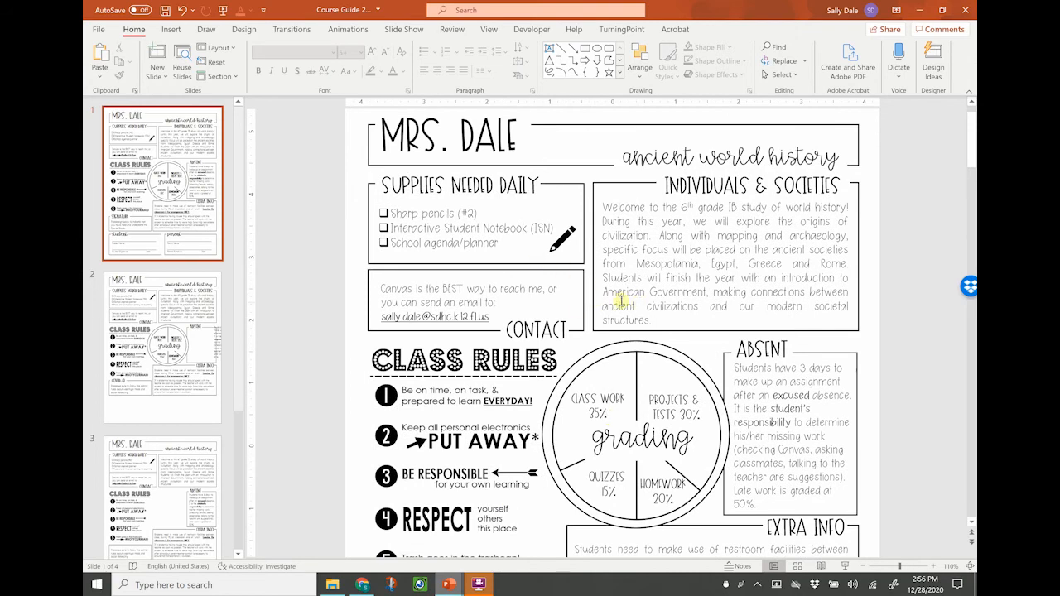
pyautogui.scroll(1, 551, 276)
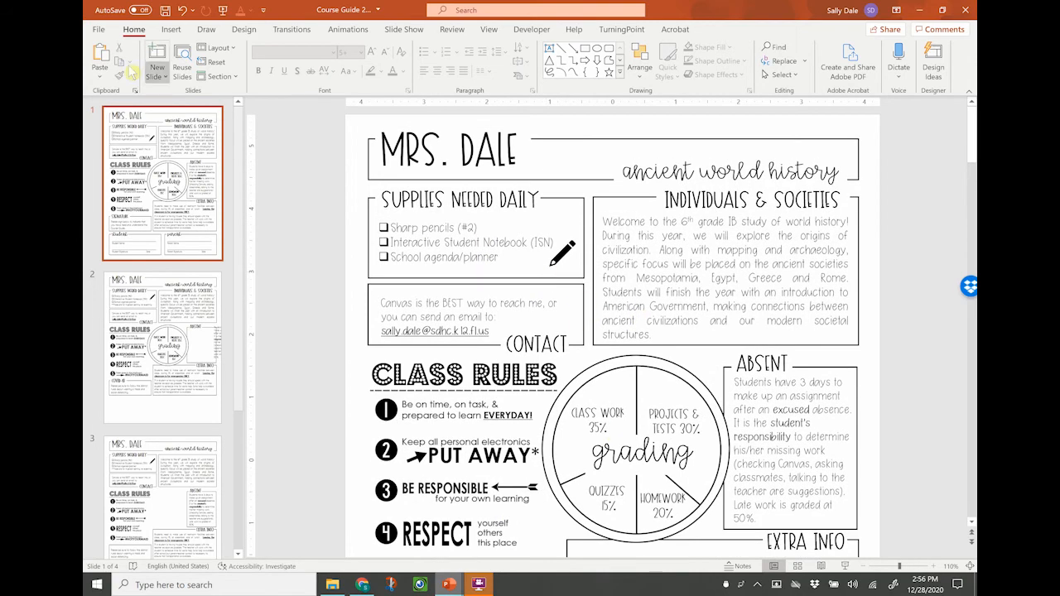
# - Set the save format of Course Guide 2020 Edit to JPEG File Interchange Format and return to the Canvas quiz
pyautogui.click(97, 31)
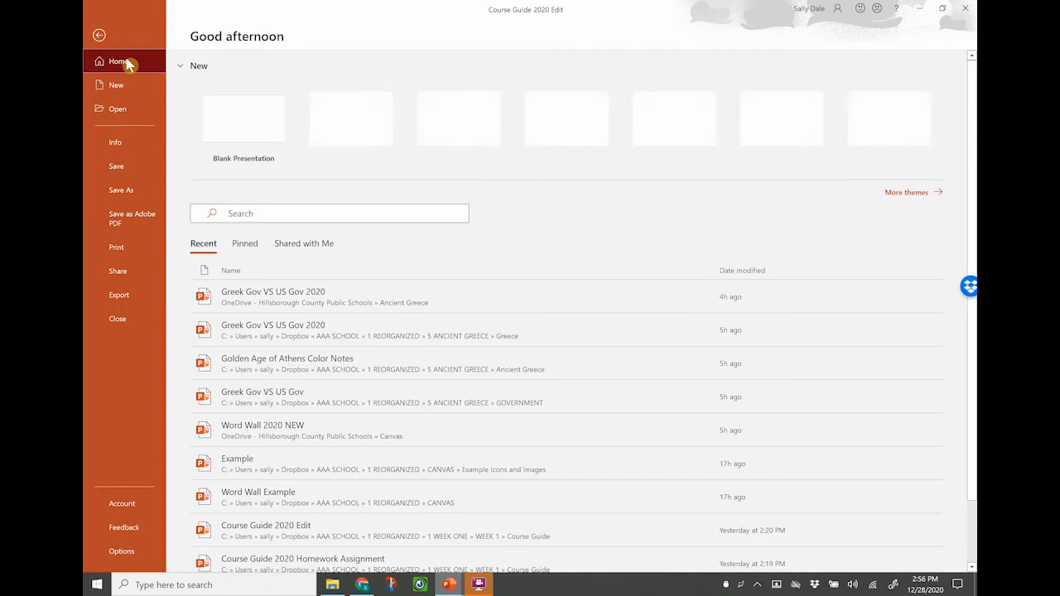
pyautogui.click(138, 203)
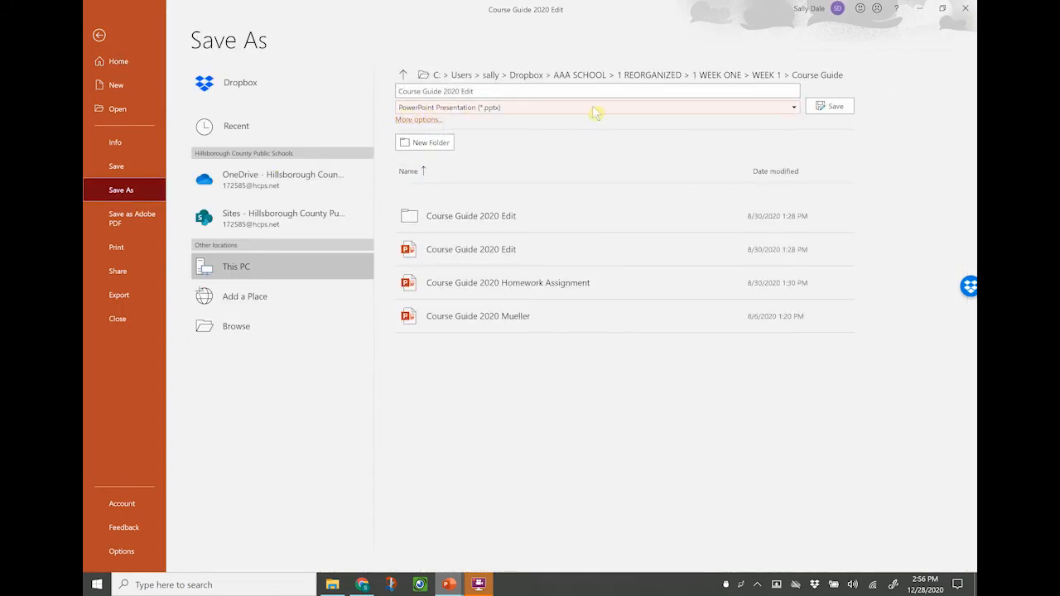
pyautogui.click(795, 109)
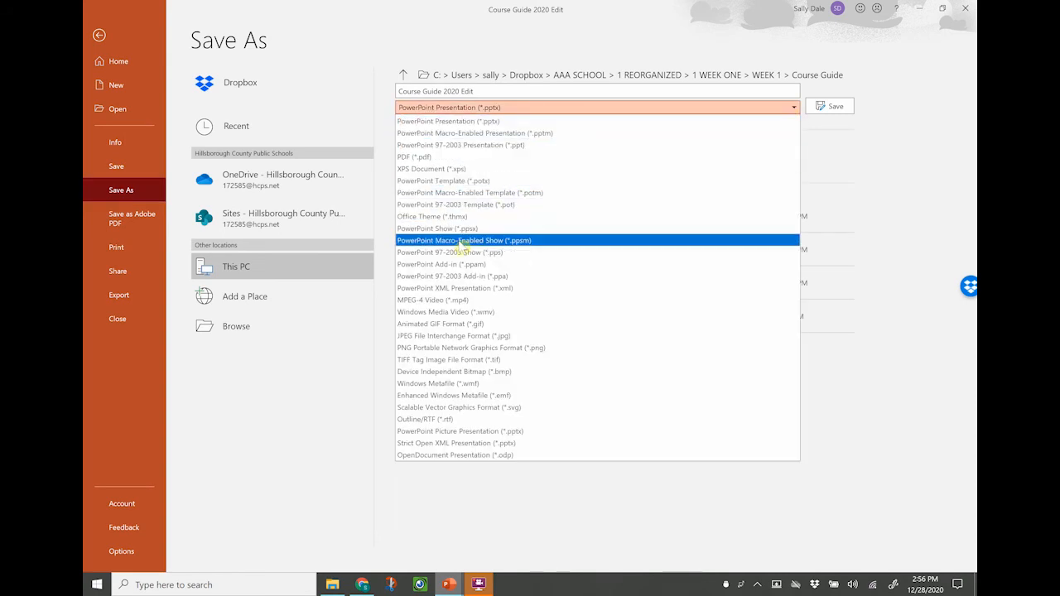
pyautogui.click(434, 338)
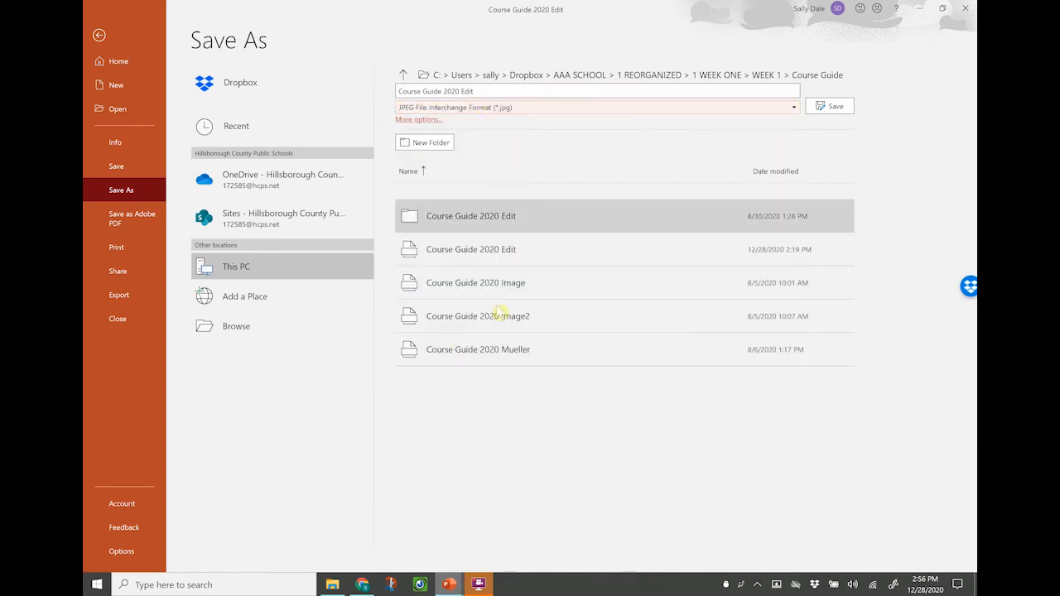
pyautogui.click(766, 257)
pyautogui.click(580, 325)
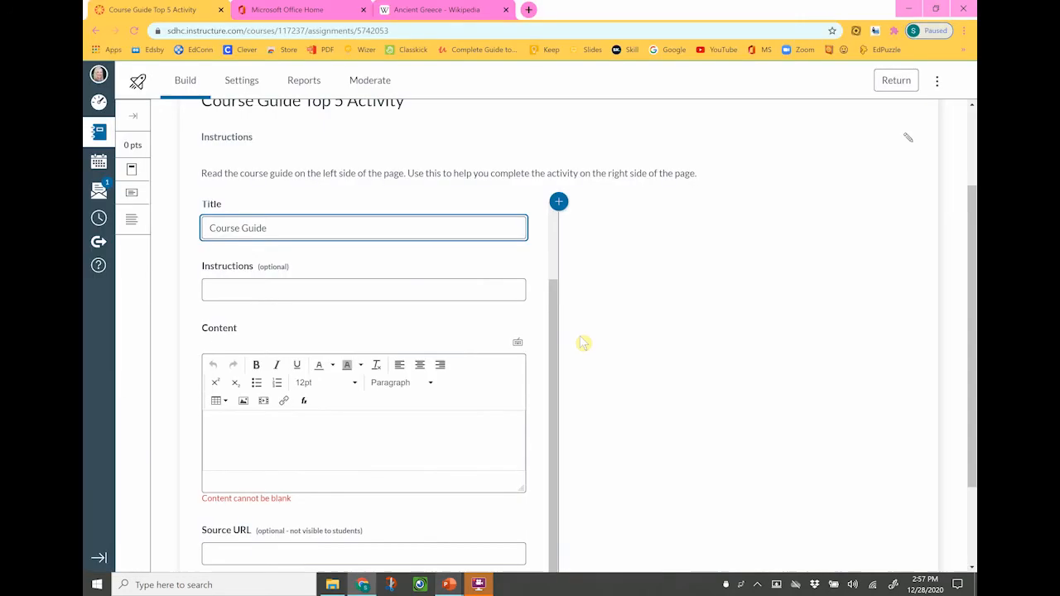
# - Import the JPG image "Course Guide 2020 Edit" into the stimulus content
pyautogui.click(245, 404)
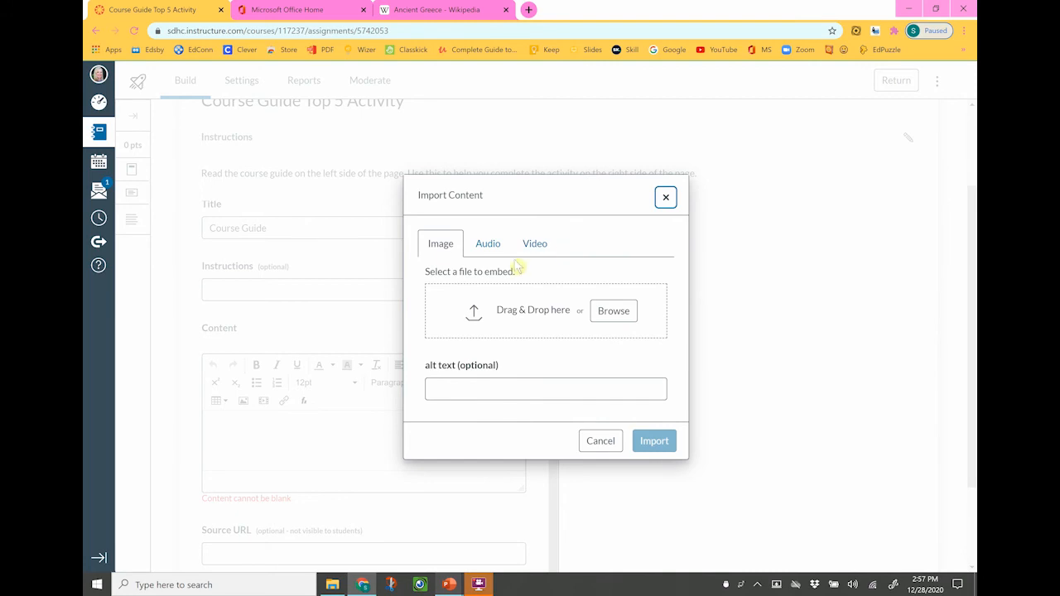
pyautogui.click(617, 312)
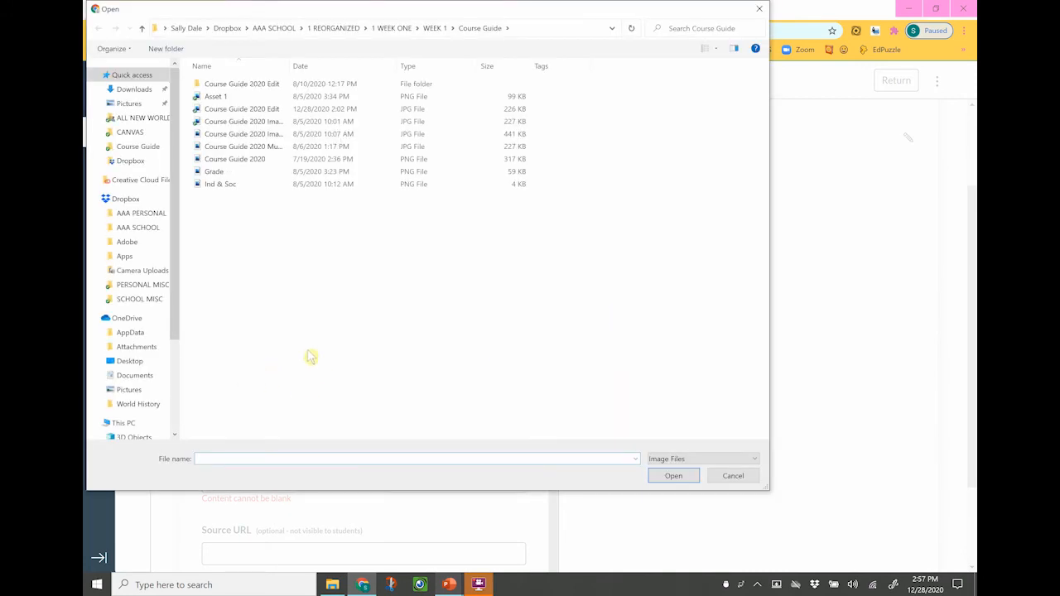
pyautogui.click(242, 109)
pyautogui.click(674, 476)
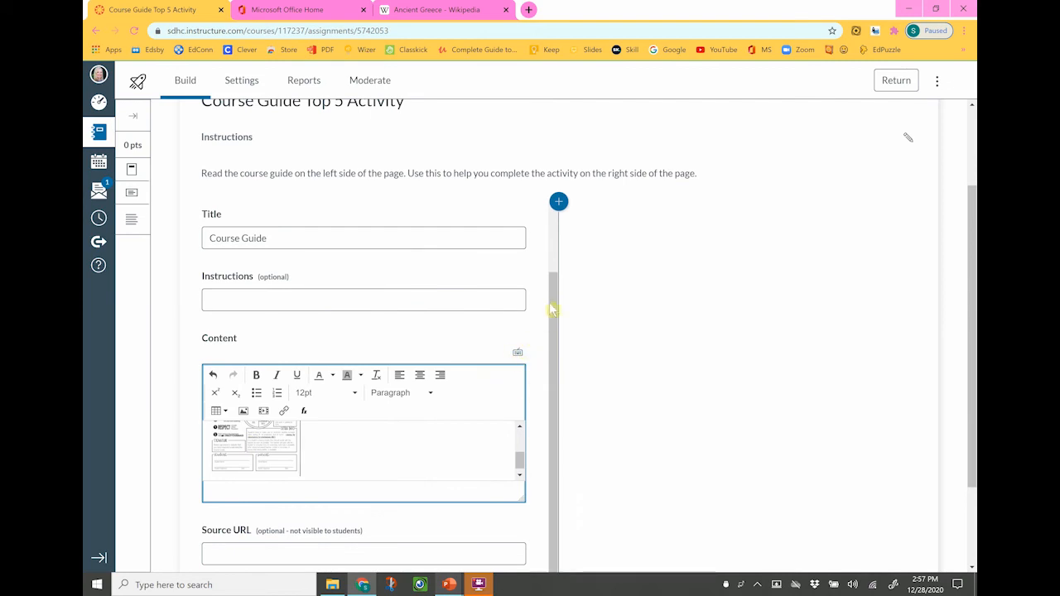
# - Enlarge the stimulus content editor downward in several stages to make room for a full-size image
pyautogui.scroll(-2, 547, 456)
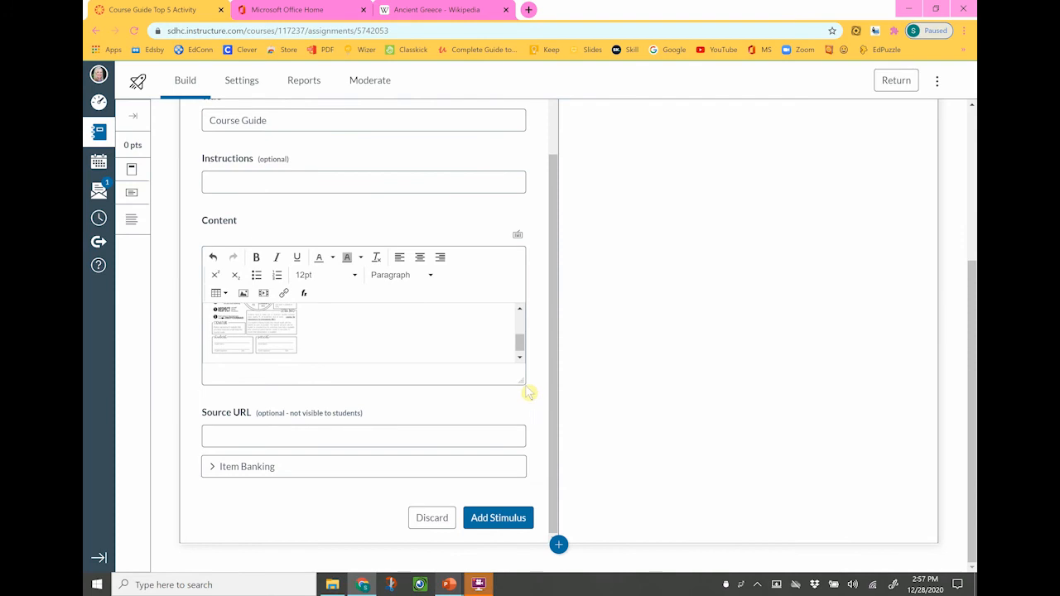
pyautogui.moveTo(522, 383); pyautogui.dragTo(521, 529)
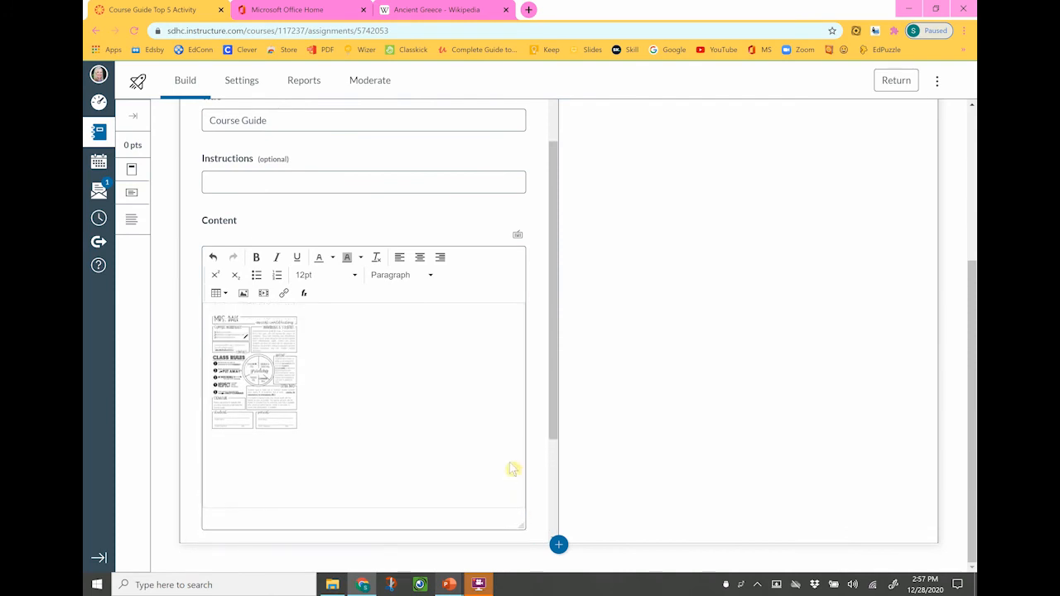
pyautogui.scroll(-2, 513, 472)
pyautogui.moveTo(523, 393); pyautogui.dragTo(525, 511)
pyautogui.scroll(-2, 525, 511)
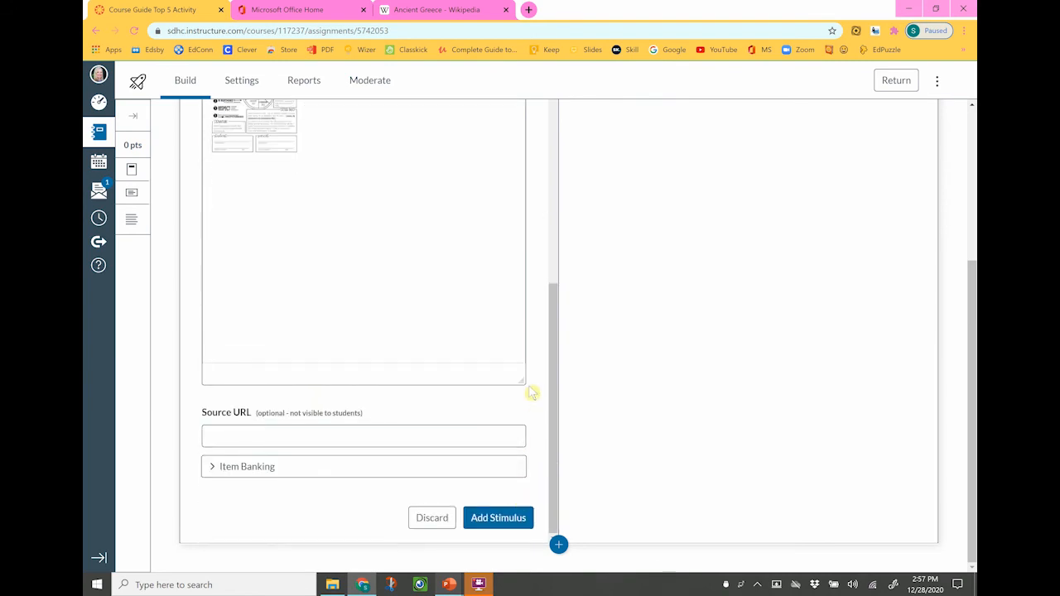
pyautogui.moveTo(526, 381); pyautogui.dragTo(525, 490)
pyautogui.scroll(1, 511, 483)
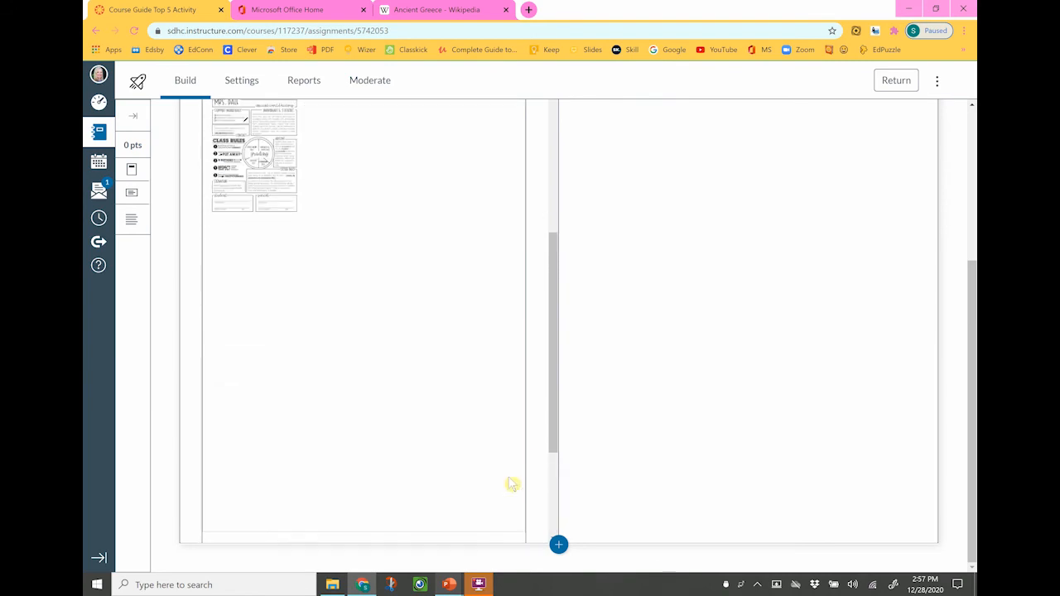
# - Enlarge the course guide image to about the full width of the content editor and check its legibility
pyautogui.click(248, 154)
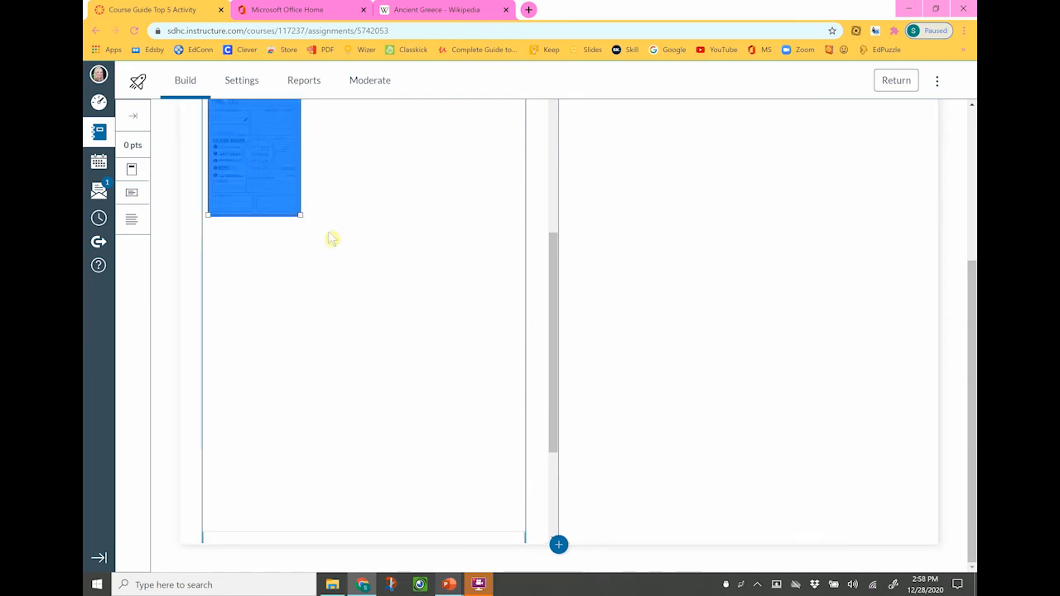
pyautogui.click(298, 213)
pyautogui.moveTo(298, 213); pyautogui.dragTo(502, 500)
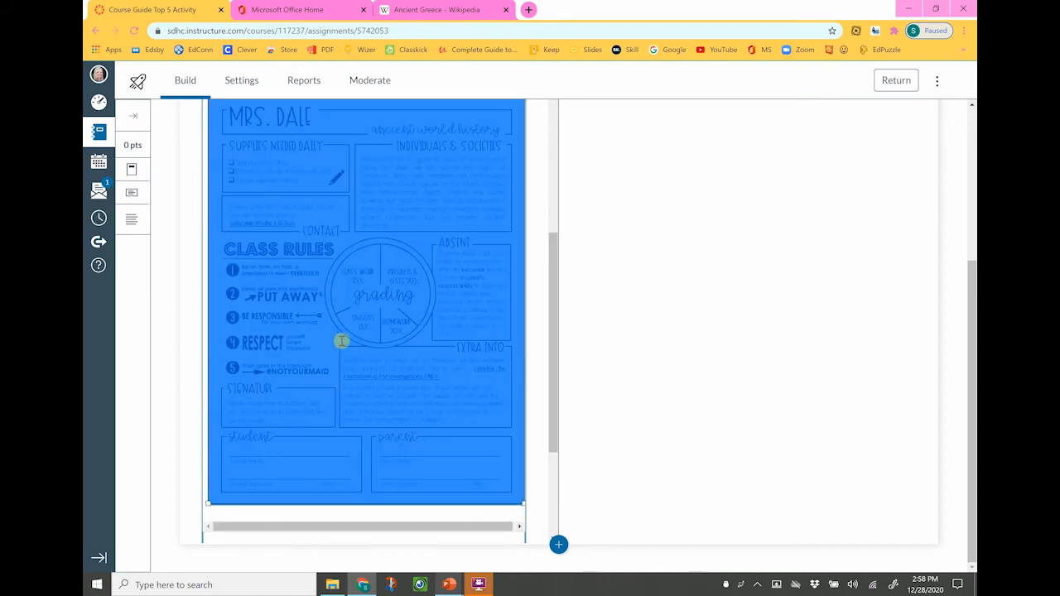
pyautogui.scroll(2, 339, 336)
pyautogui.click(536, 252)
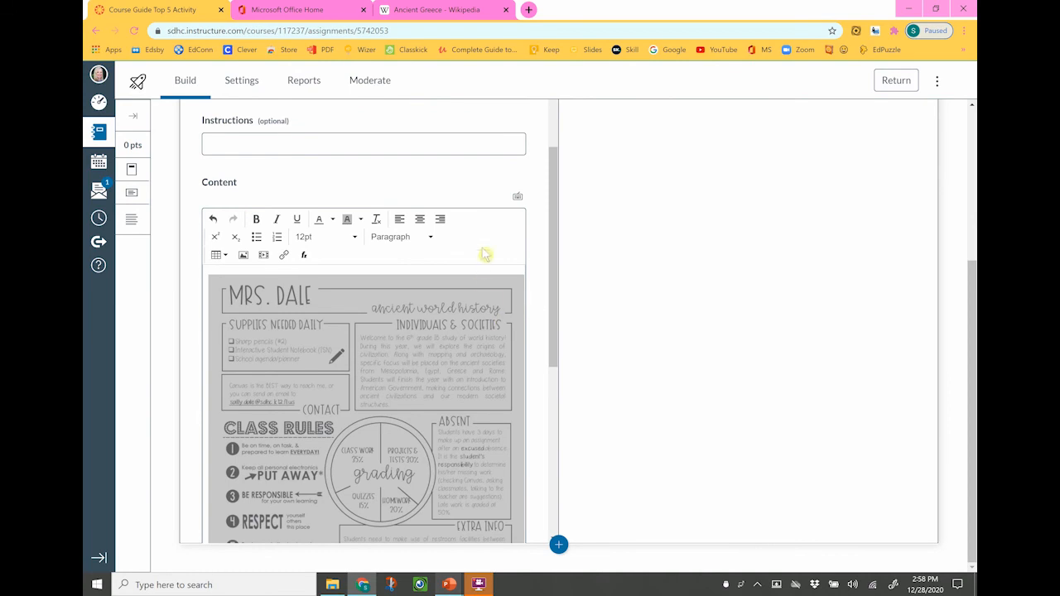
pyautogui.scroll(-2, 400, 348)
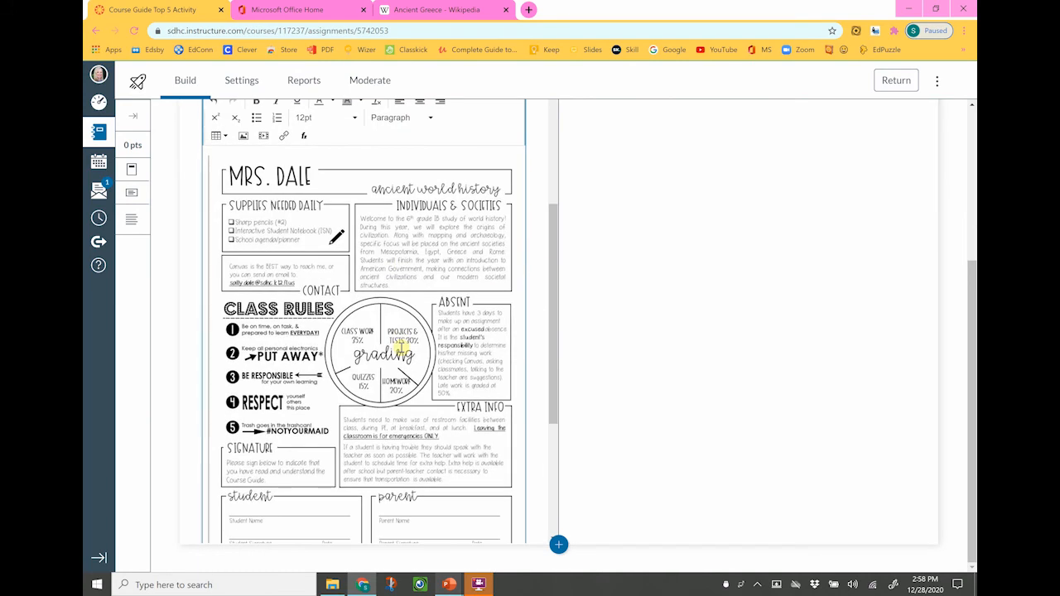
pyautogui.scroll(-2, 385, 369)
pyautogui.scroll(2, 393, 375)
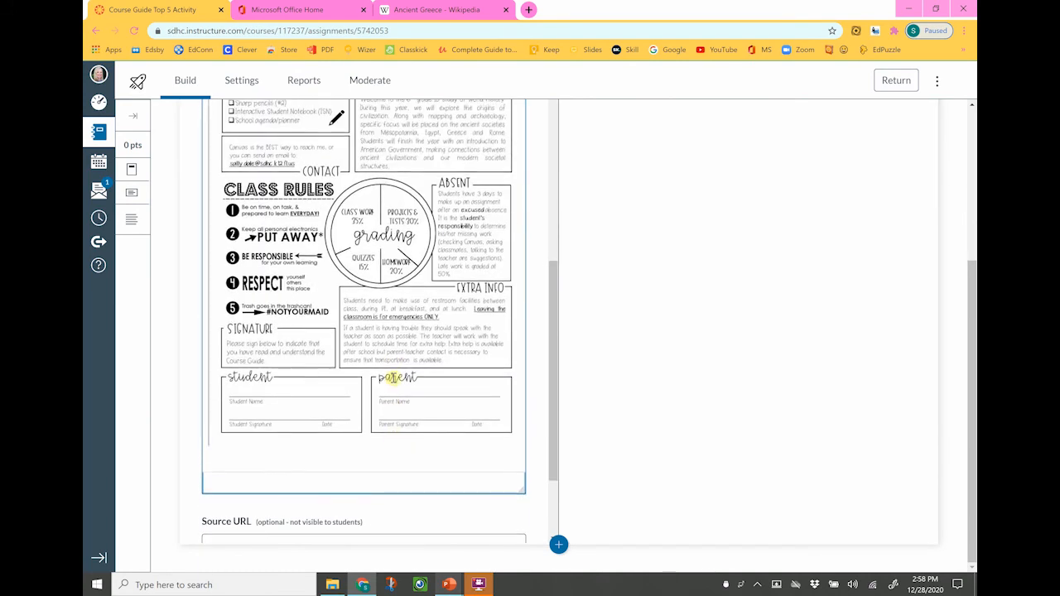
pyautogui.scroll(3, 396, 380)
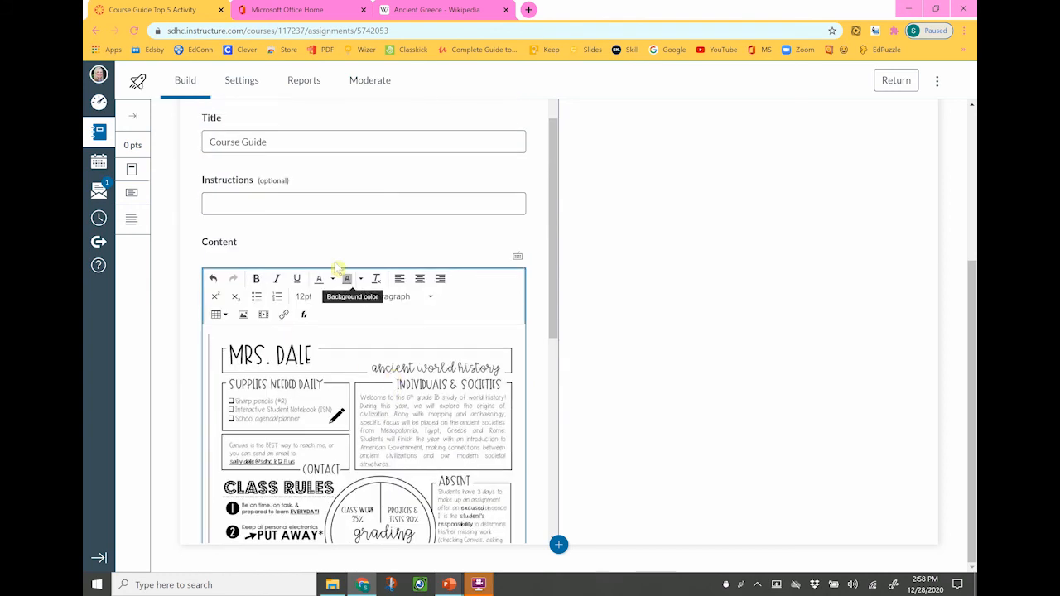
# - Add the finished Course Guide stimulus to the quiz and attach an Essay question to it
pyautogui.scroll(-7, 466, 367)
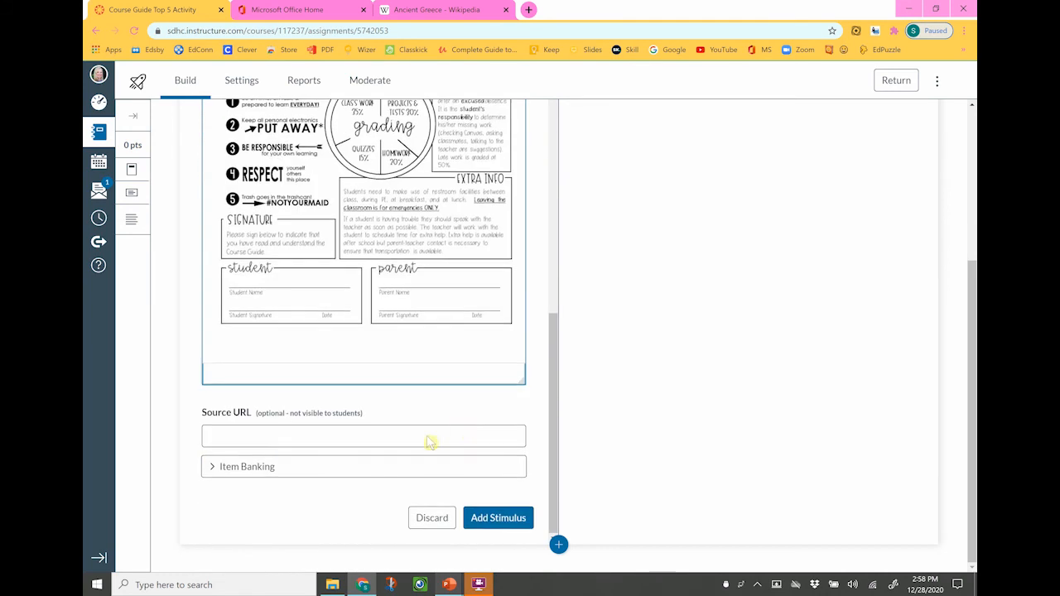
pyautogui.click(499, 520)
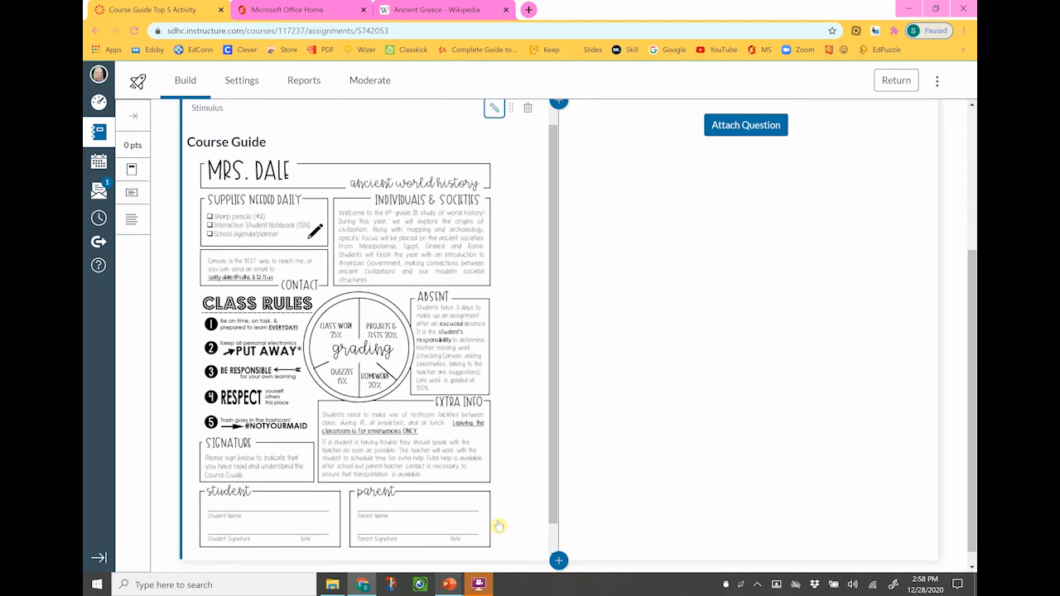
pyautogui.scroll(3, 821, 352)
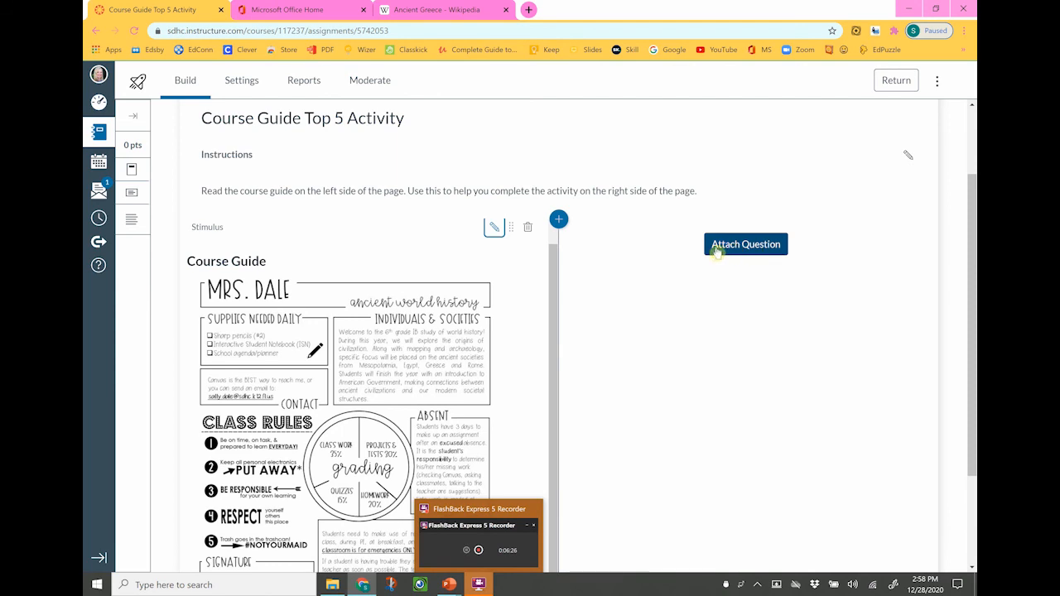
pyautogui.click(751, 246)
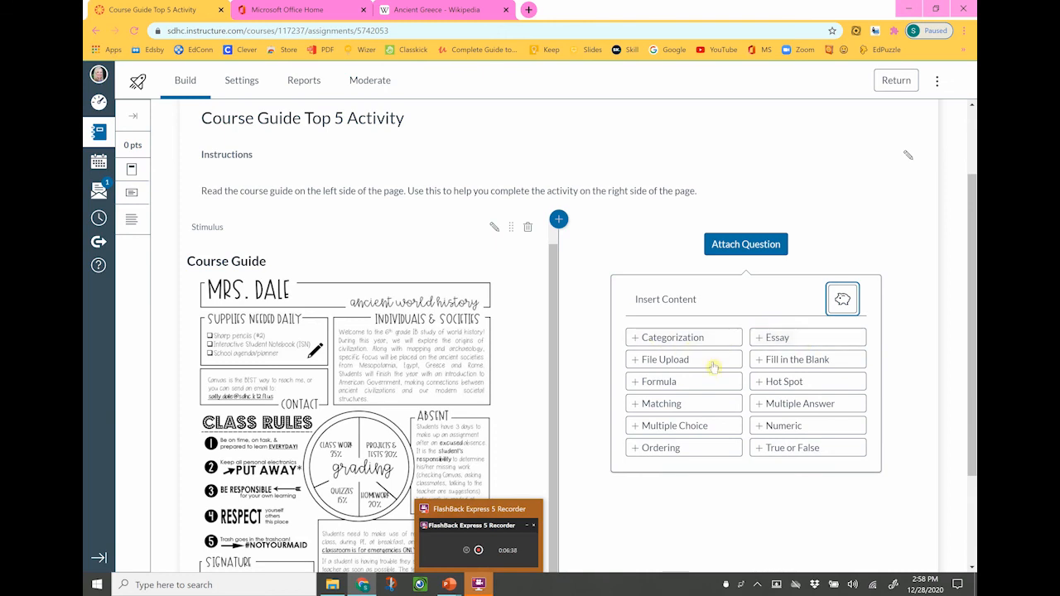
pyautogui.click(778, 340)
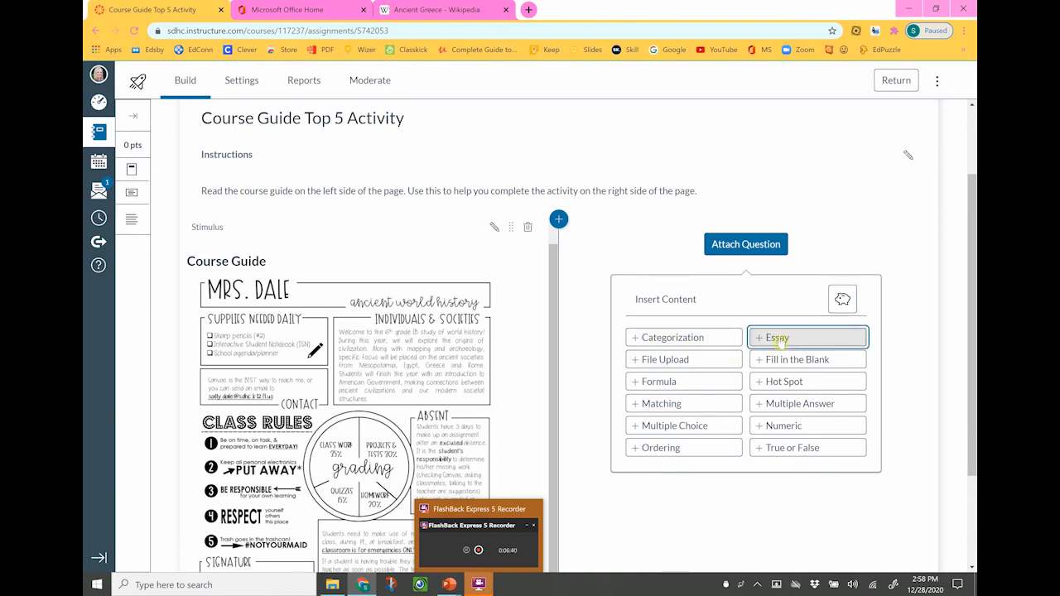
# - Write the essay prompt asking students to choose the 5 most important items from the Course Guide, list them and explain WHY they are important
pyautogui.click(674, 292)
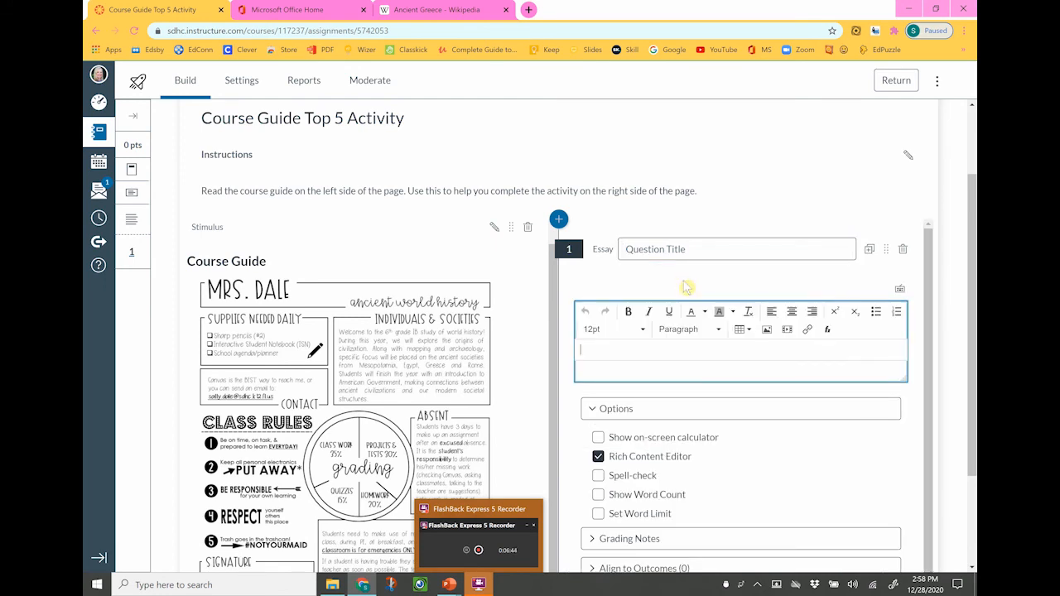
pyautogui.write('A')
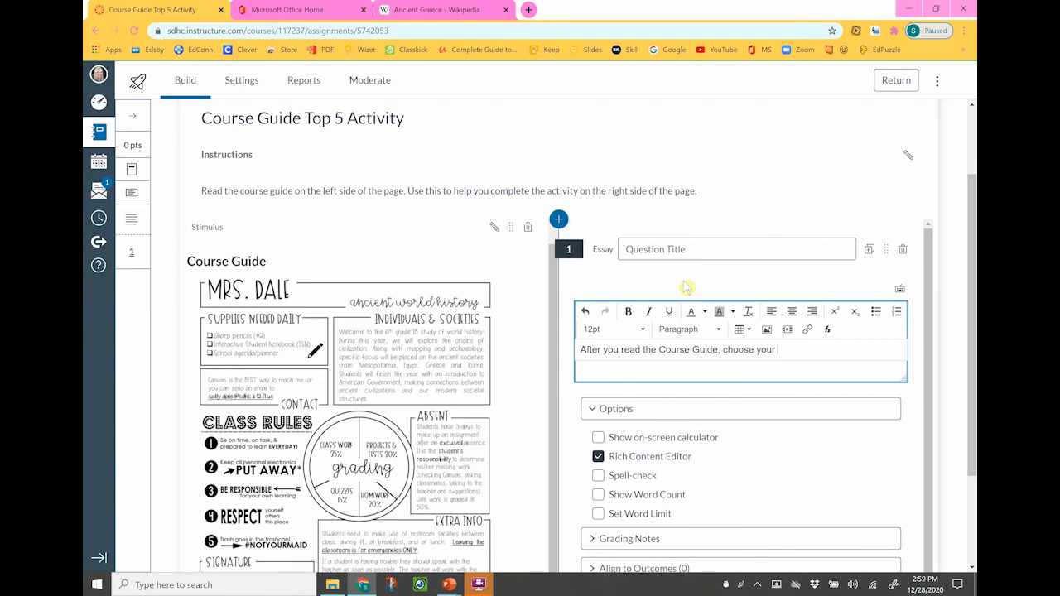
pyautogui.moveTo(743, 350); pyautogui.dragTo(833, 354)
pyautogui.write('5 items from the reading that are most important to')
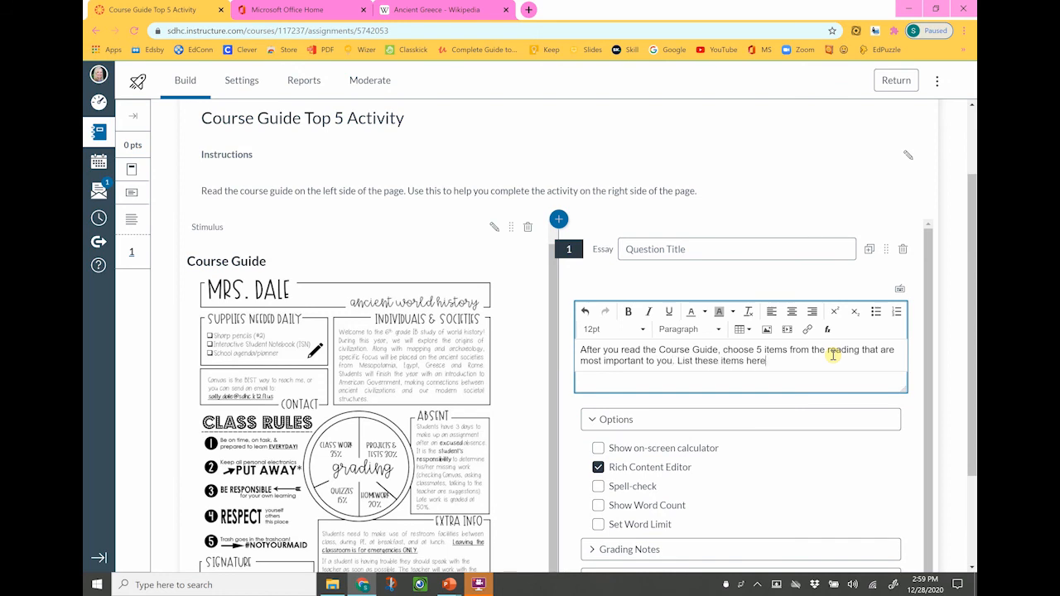
pyautogui.write(' you. List these items here and explain WHY they are important to you.')
# - Enable Spell-check for the essay question, set its value to 10 points and save the question
pyautogui.scroll(-1, 613, 452)
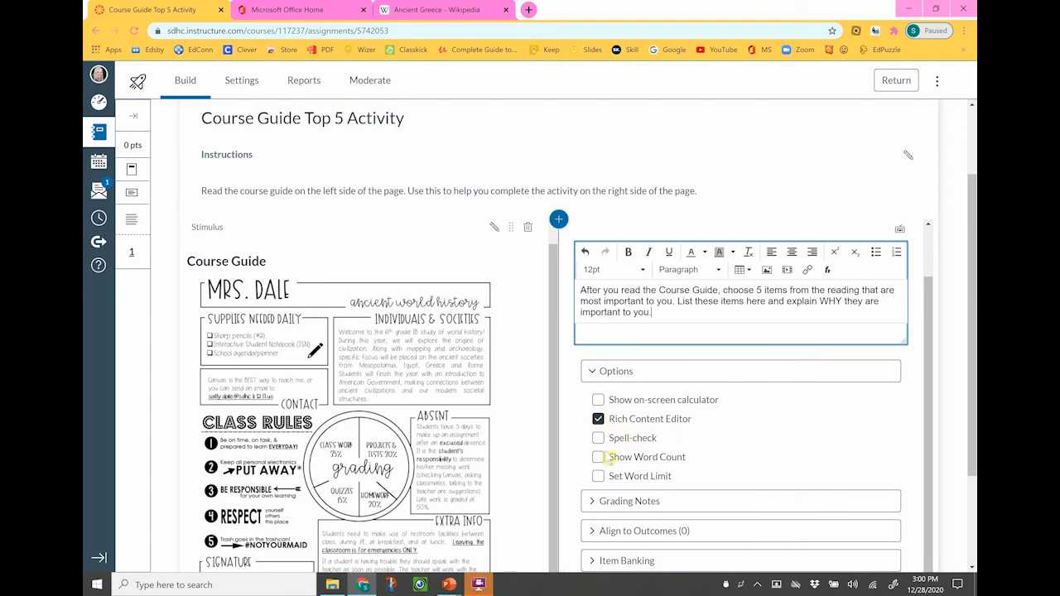
pyautogui.click(598, 438)
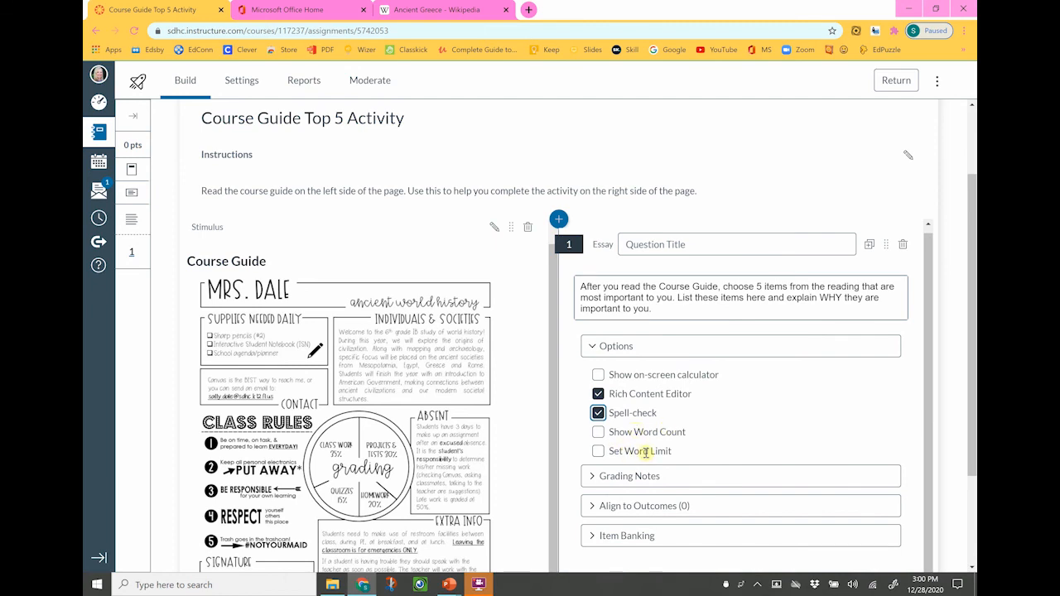
pyautogui.scroll(-2, 693, 450)
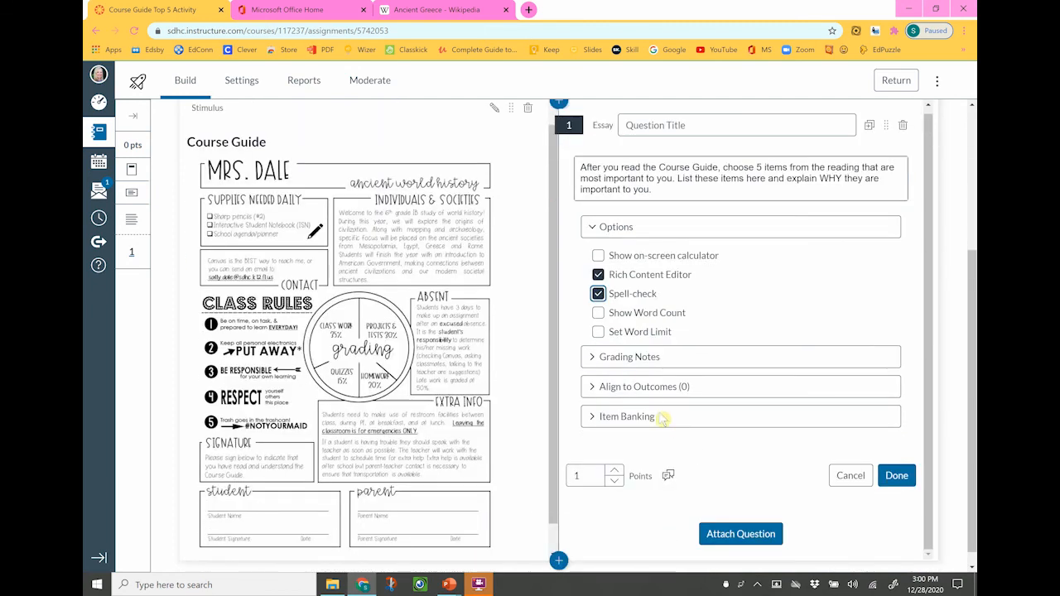
pyautogui.click(581, 476)
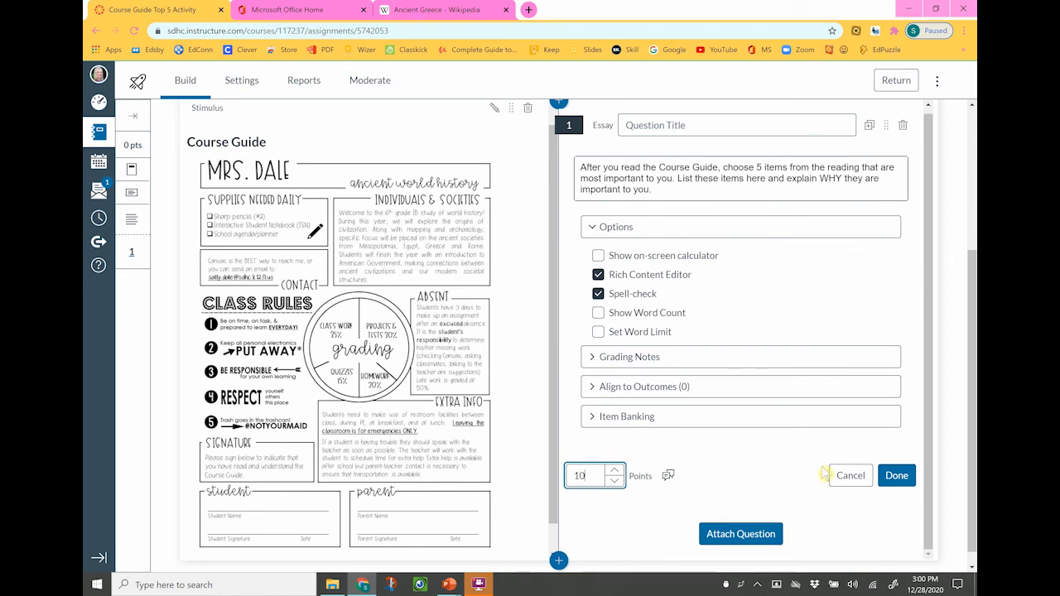
pyautogui.click(898, 476)
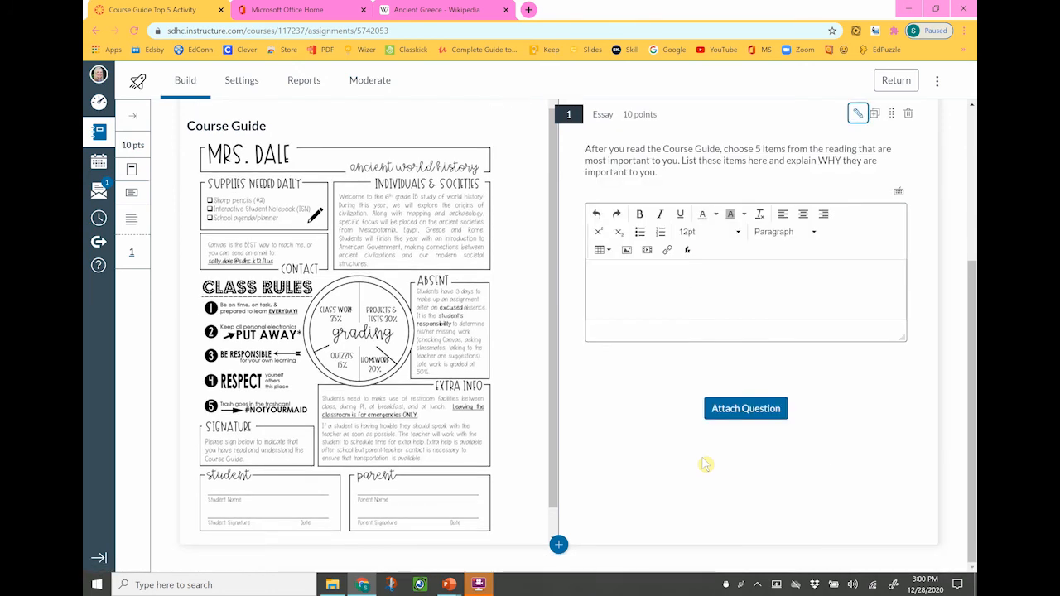
# - Preview the quiz as students see it, check the course guide image enlarged and the essay answer box, and return to the Build page
pyautogui.scroll(3, 635, 438)
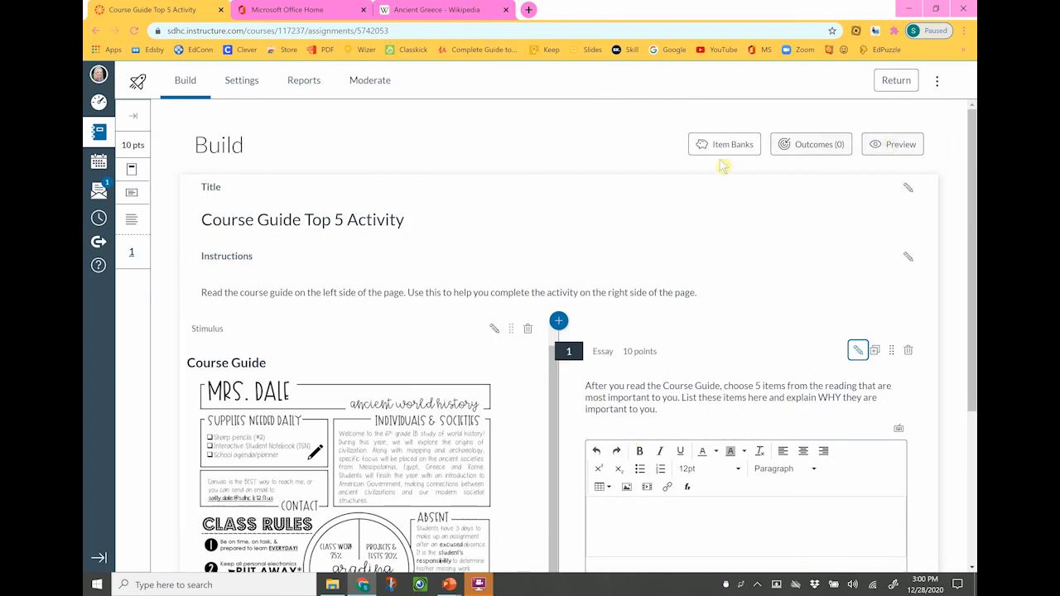
pyautogui.click(889, 146)
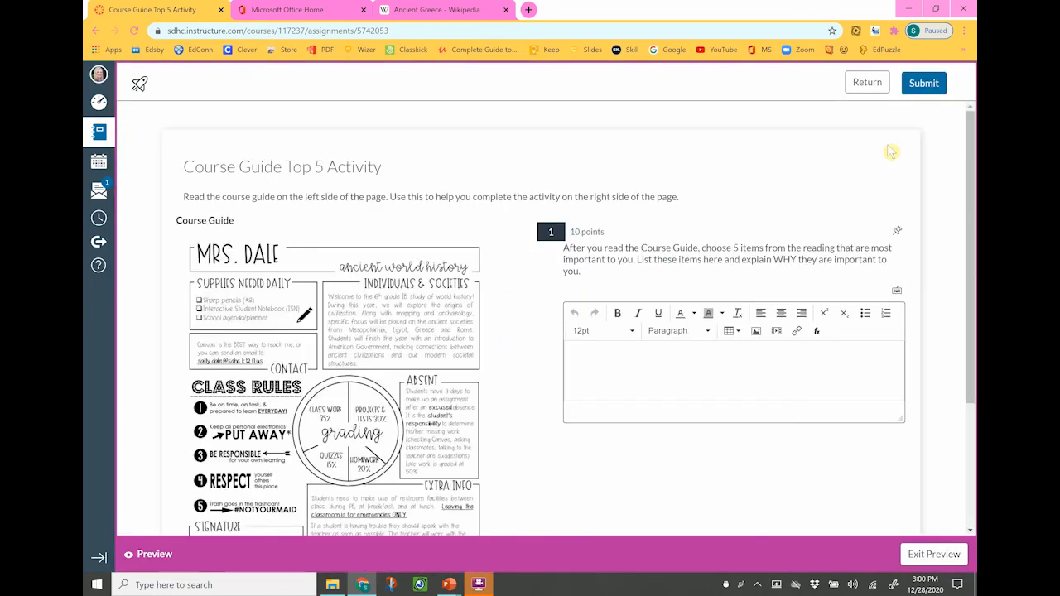
pyautogui.scroll(5, 401, 307)
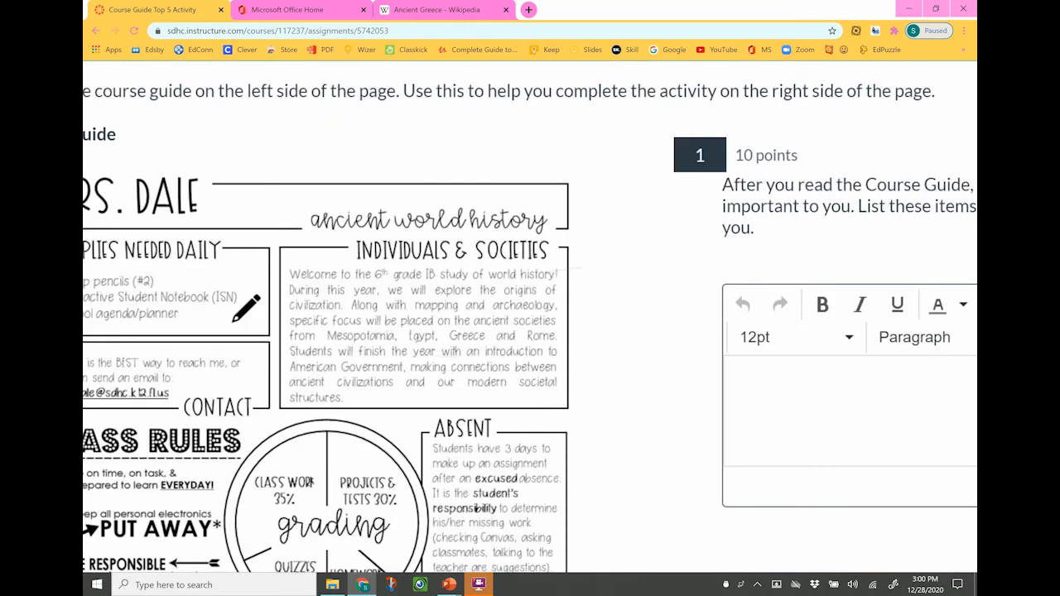
pyautogui.scroll(-2, 614, 270)
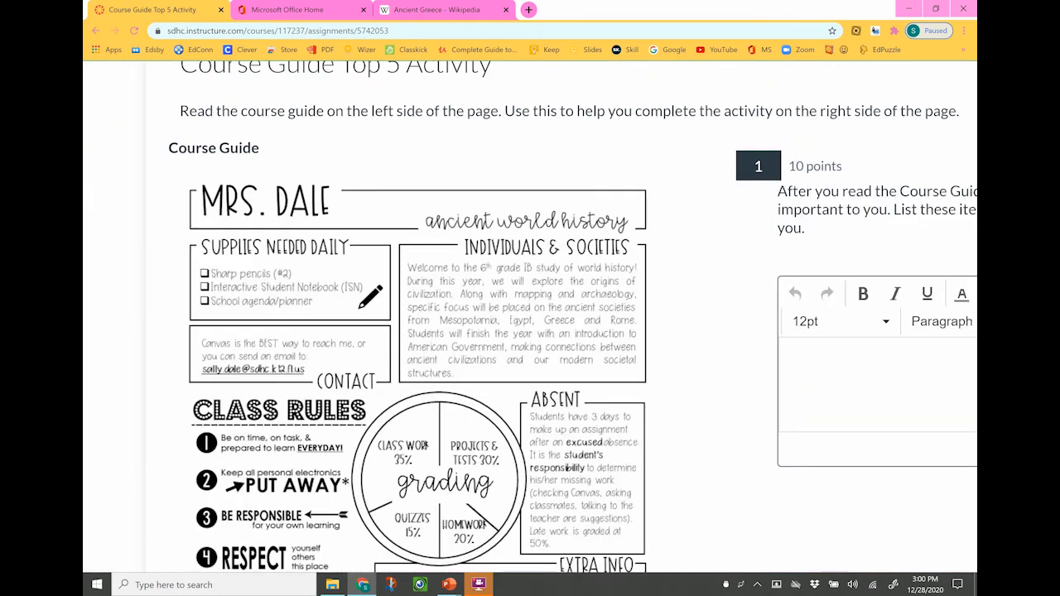
pyautogui.scroll(-3, 530, 315)
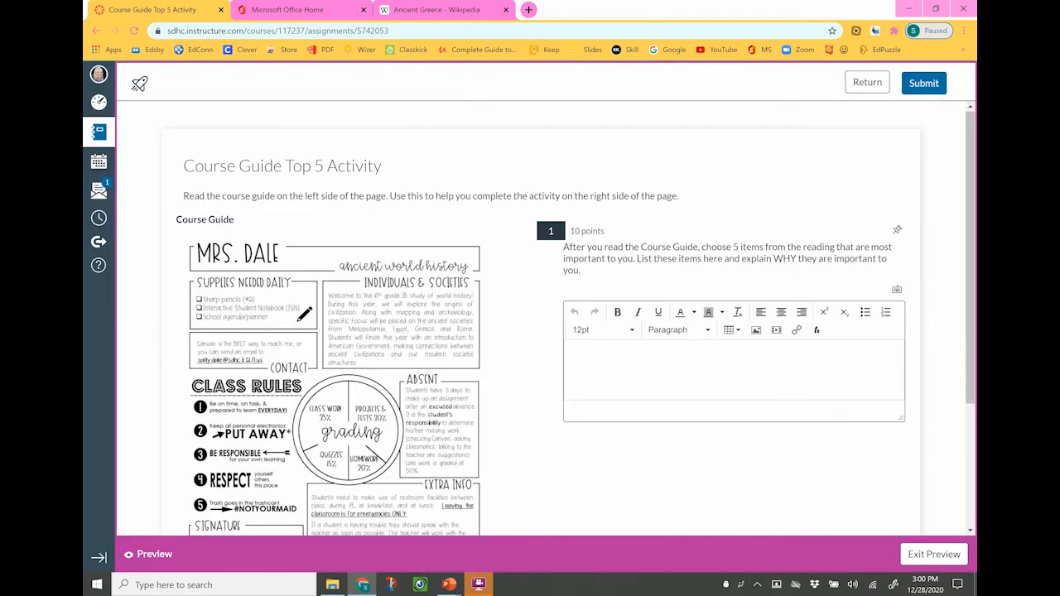
pyautogui.click(602, 358)
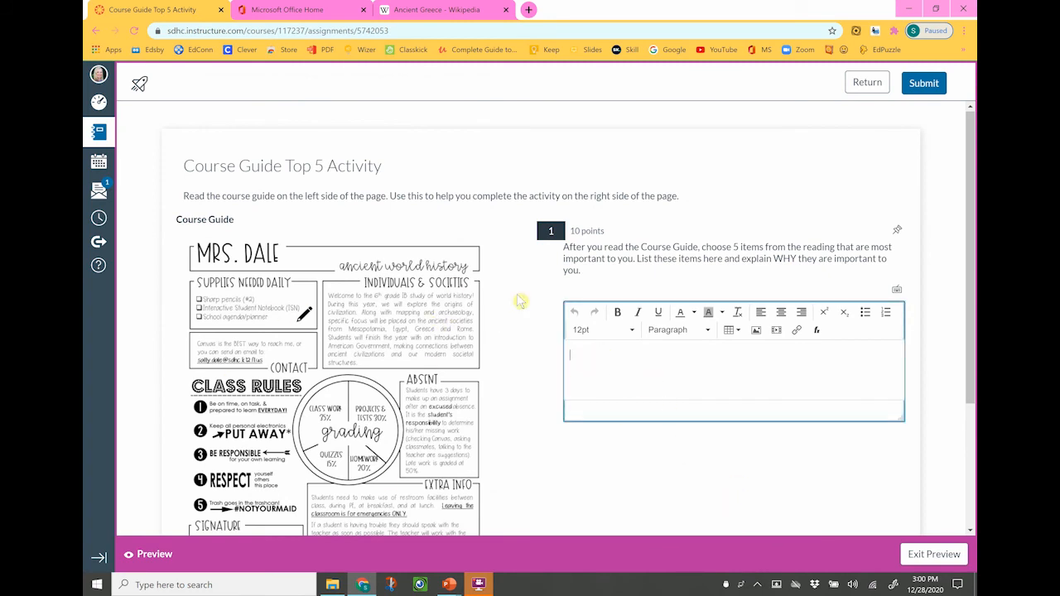
pyautogui.click(922, 557)
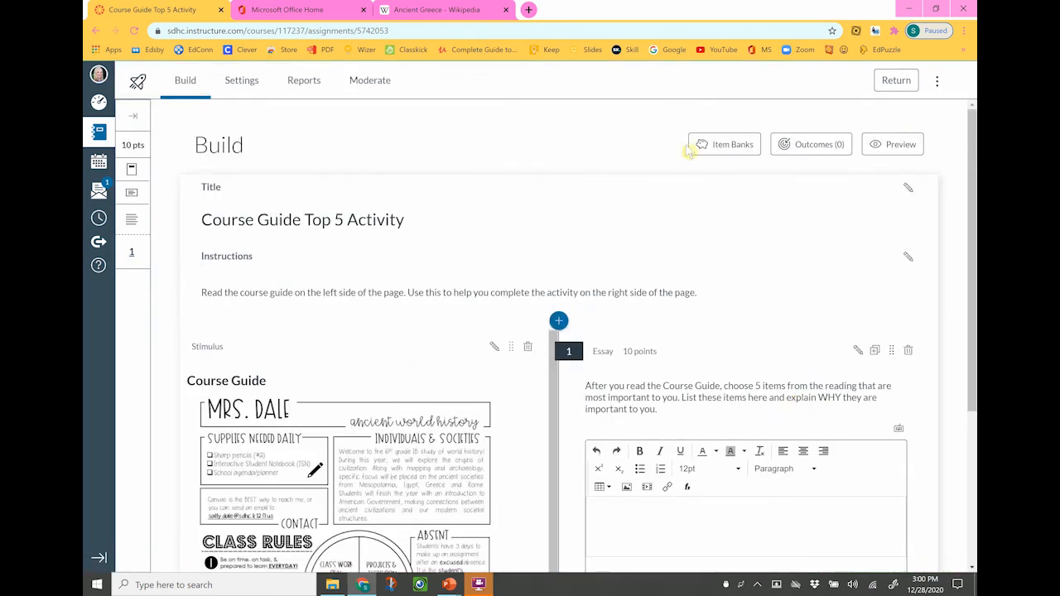
pyautogui.scroll(-1, 369, 228)
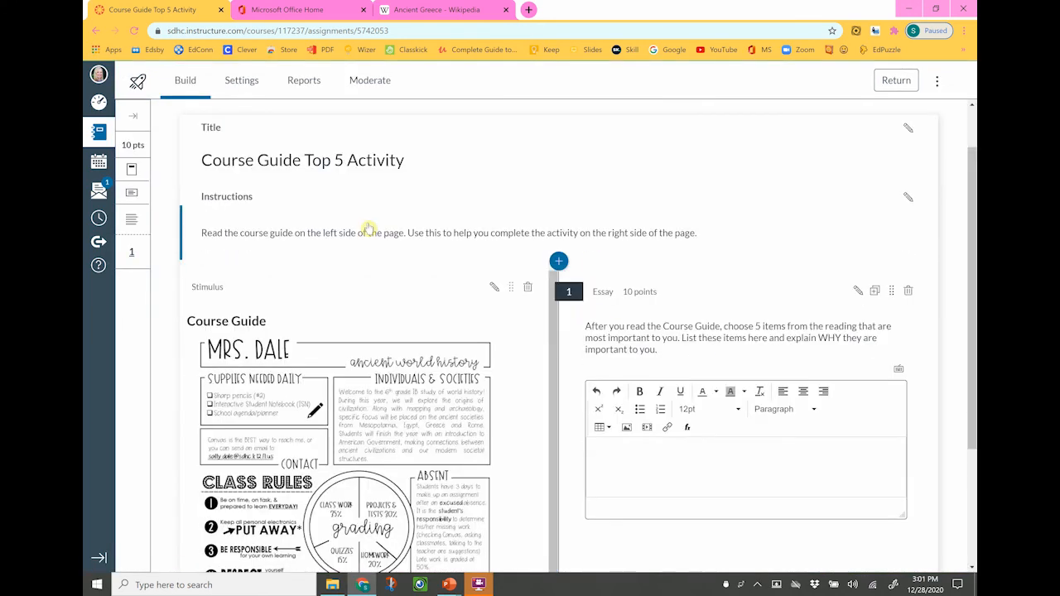